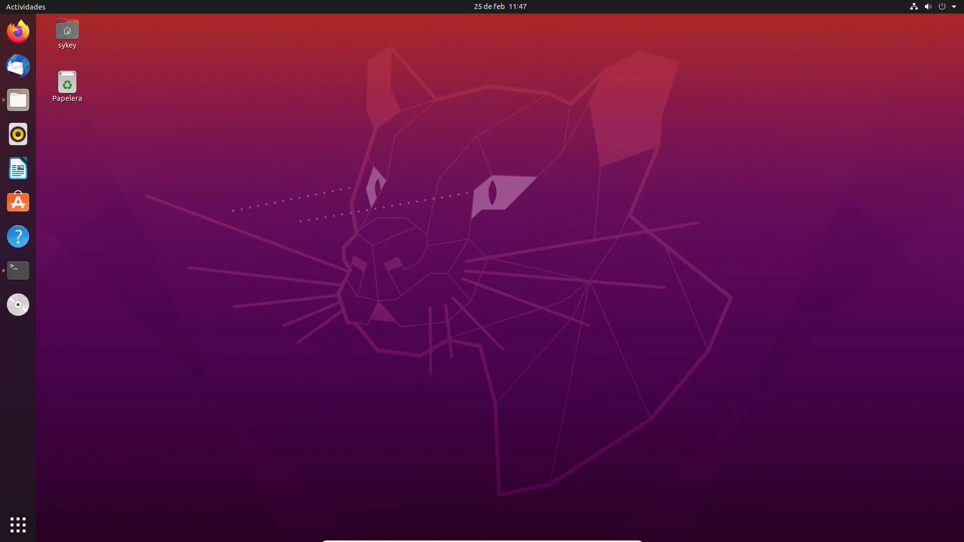
Open the Documentos folder in the file manager and look over the Fedora, Linux Mint and openSUSE ISO files
click(18, 100)
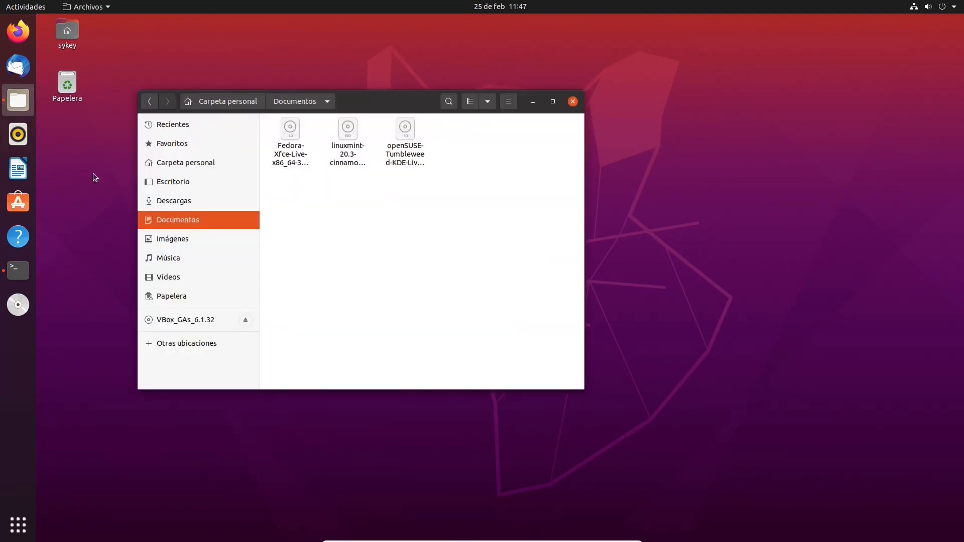
drag(444, 207, 250, 129)
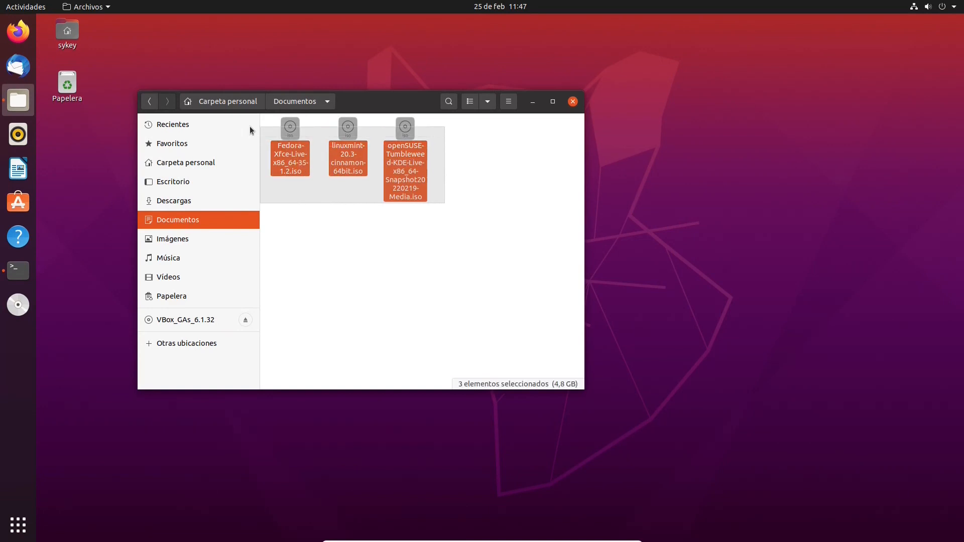
click(358, 293)
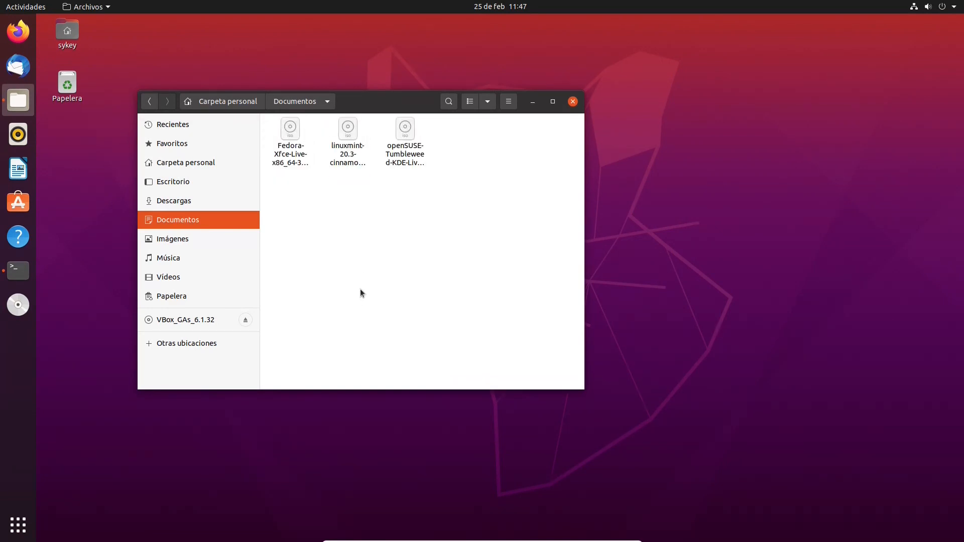
click(290, 132)
click(350, 131)
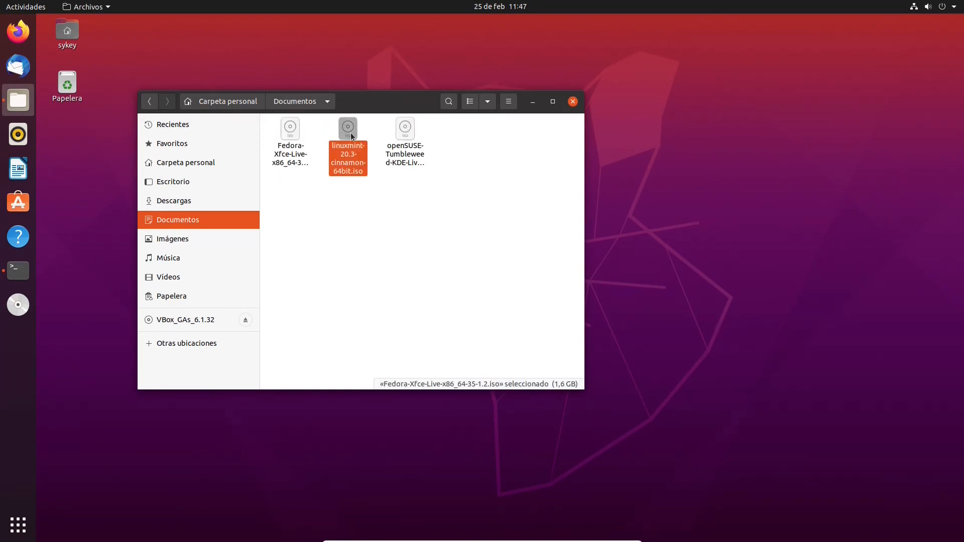
click(402, 129)
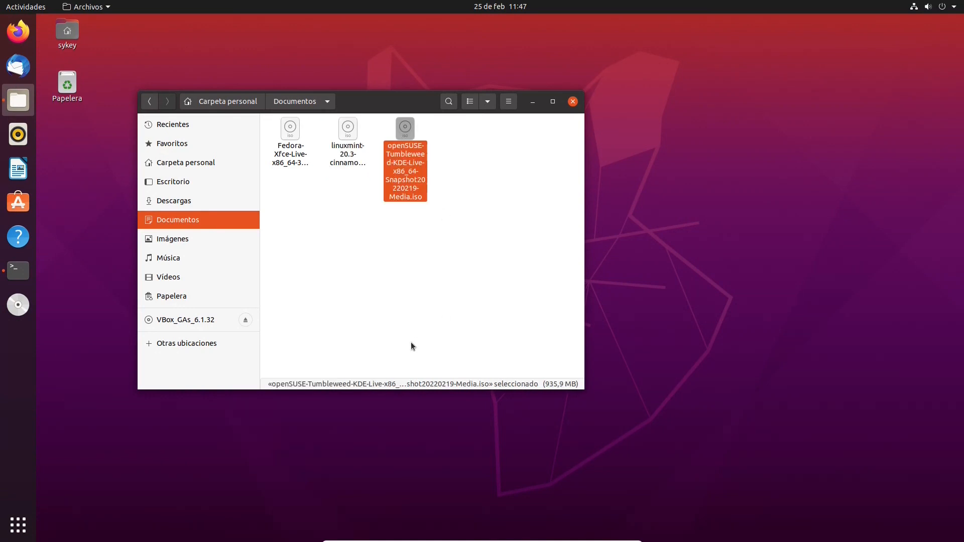
click(382, 246)
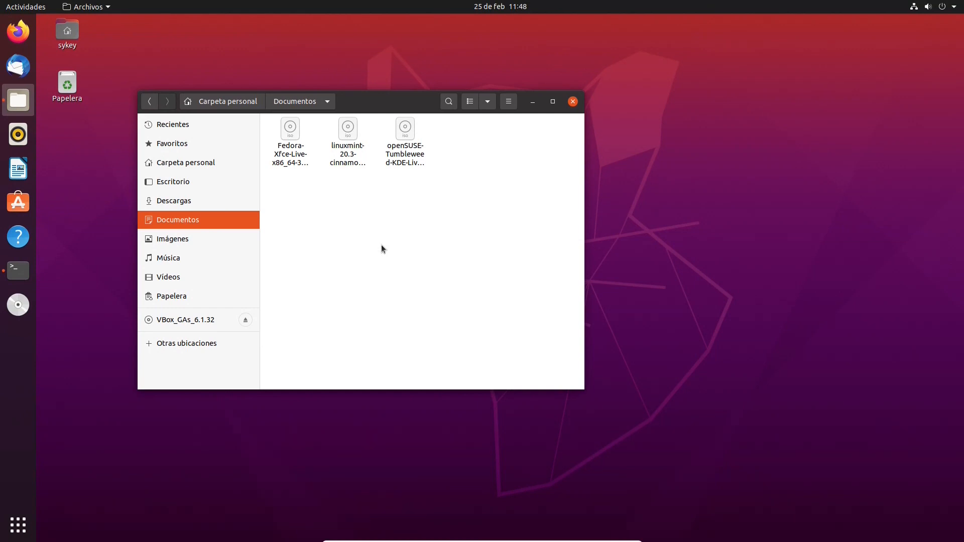
Bring up the terminal and recall the command sudo gedit /etc/grub.d/40_custom at the prompt
click(23, 274)
text(sudo update-grub)
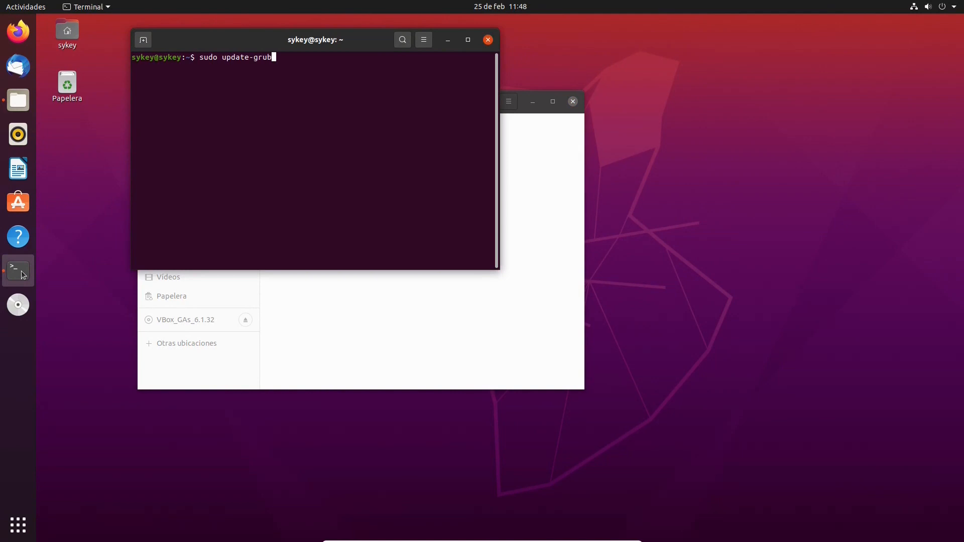
key(Up)
key(Left)
key(Left)
key(Left)
key(Left)
key(Left)
key(Left)
key(Left)
key(Left)
key(Left)
key(Right)
key(Right)
key(Right)
key(Right)
key(Right)
key(Right)
key(Right)
key(Right)
key(Right)
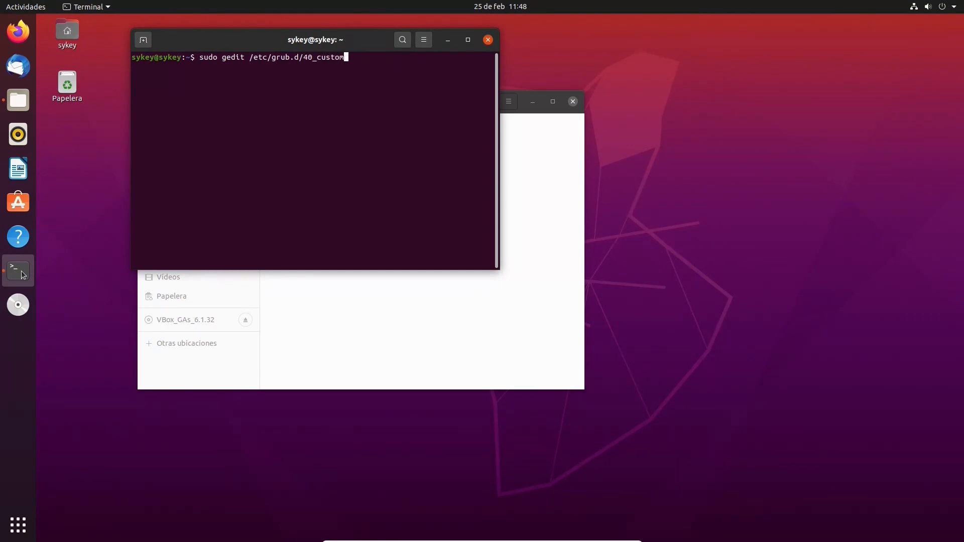
Shorten the command to sudo gedit, run it and enter the account password to launch the text editor as root
key(BackSpace)
key(BackSpace)
key(BackSpace)
key(BackSpace)
key(BackSpace)
key(BackSpace)
key(BackSpace)
key(BackSpace)
key(BackSpace)
key(BackSpace)
key(BackSpace)
key(BackSpace)
key(BackSpace)
key(BackSpace)
key(BackSpace)
key(BackSpace)
key(BackSpace)
key(BackSpace)
key(BackSpace)
key(BackSpace)
key(Return)
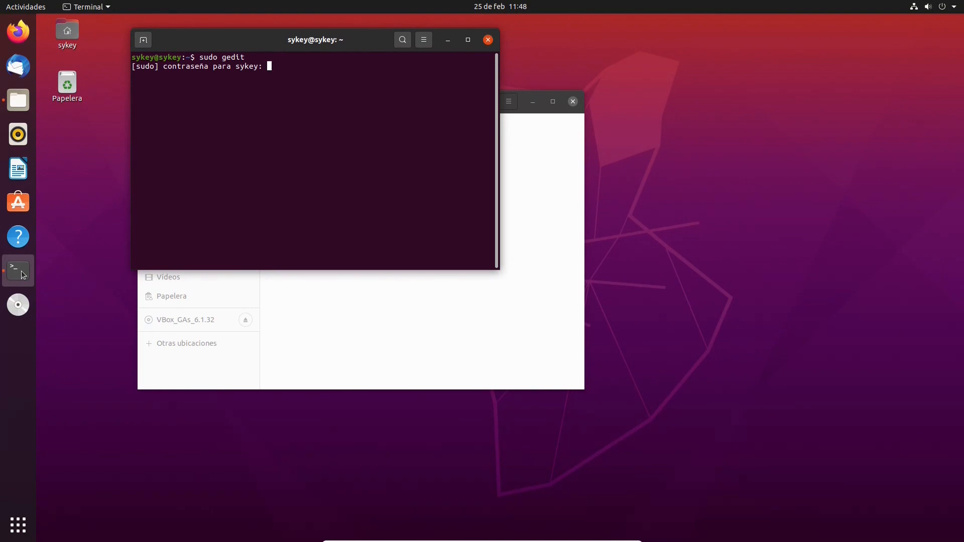
key(Return)
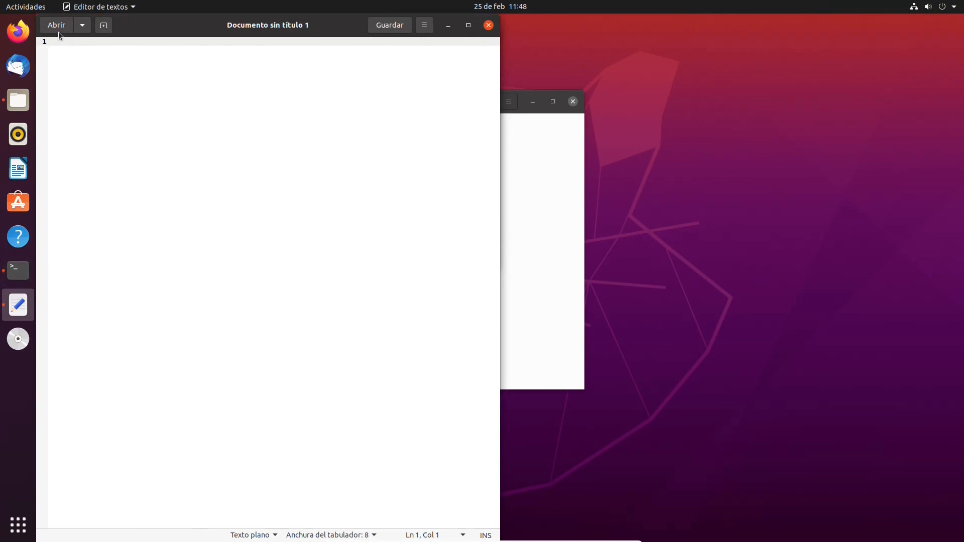
Open the file 40_custom from /etc/grub.d in the text editor
click(56, 25)
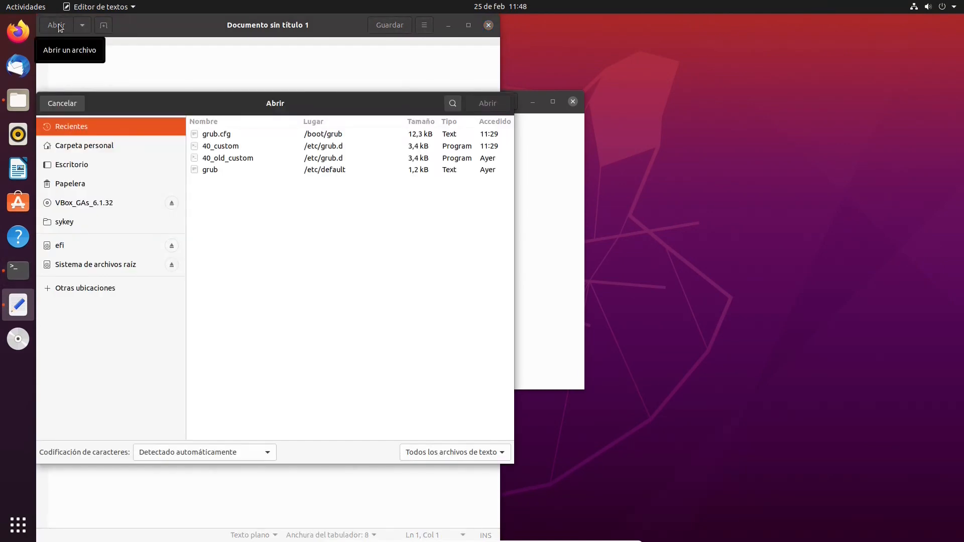
click(215, 133)
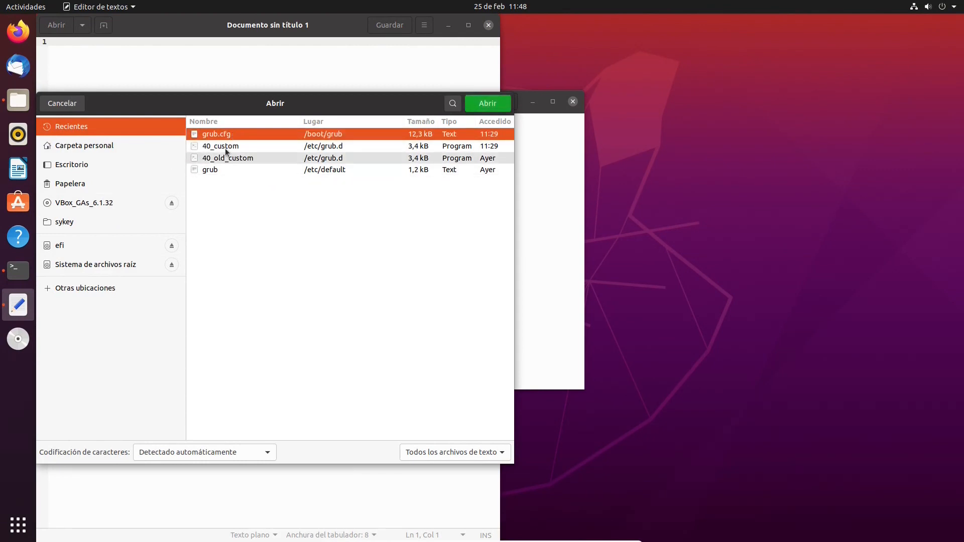
click(221, 145)
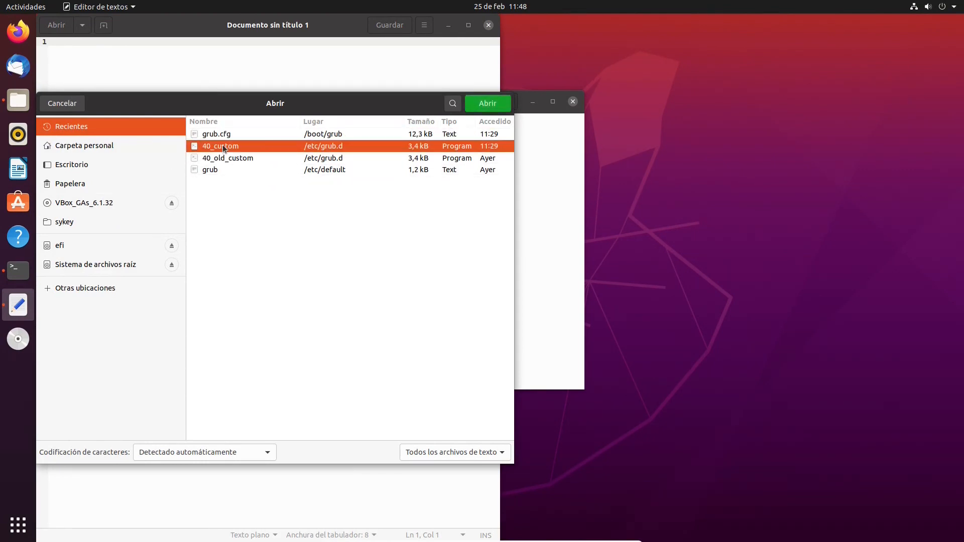
key(Return)
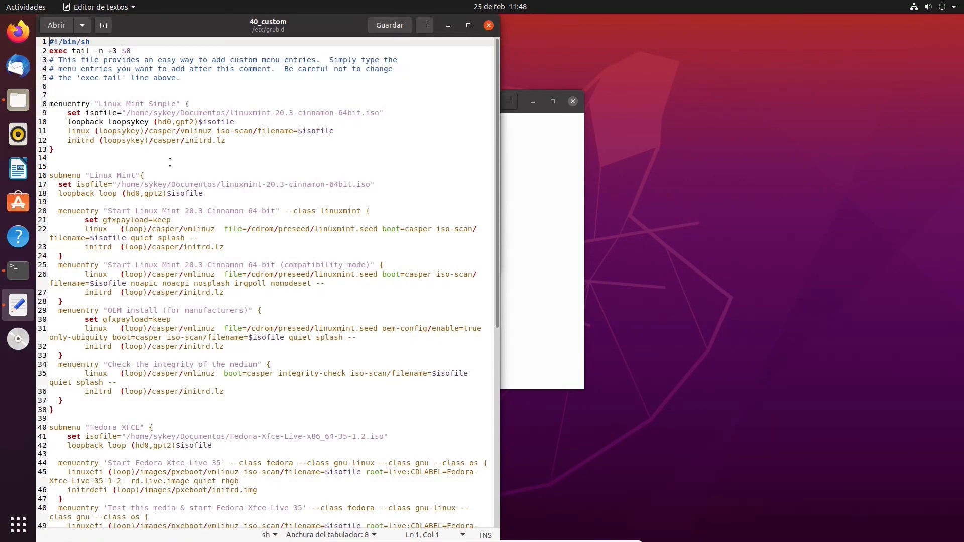
Review the custom GRUB menu blocks for Linux Mint Simple, Linux Mint, Fedora XFCE and Open SUSE in 40_custom
drag(66, 147, 44, 100)
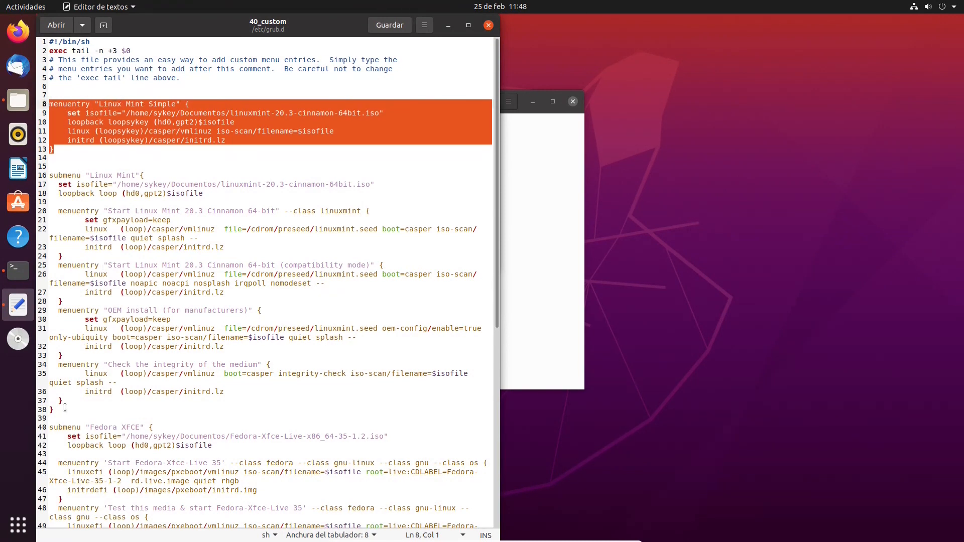
click(49, 410)
drag(28, 401, 28, 173)
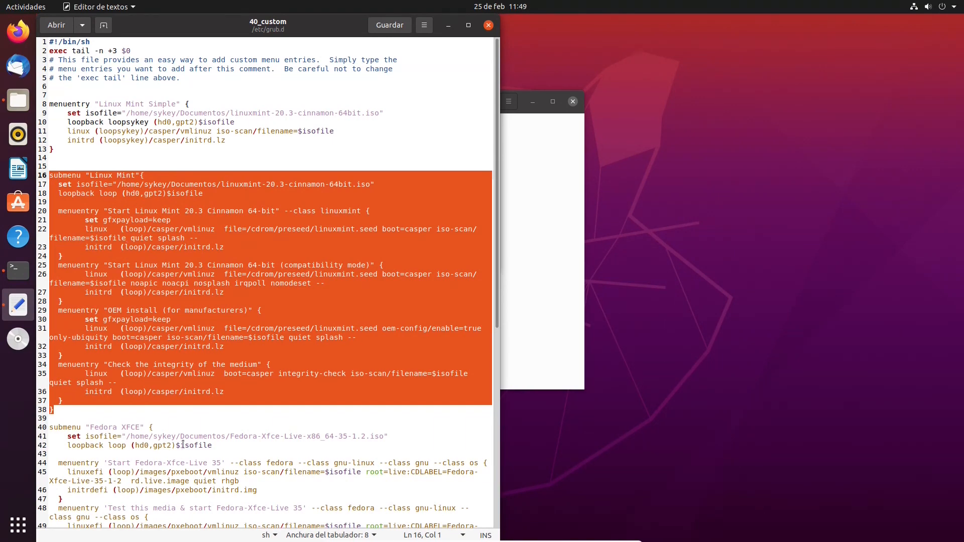
click(113, 428)
scroll(107, 421, down, 9)
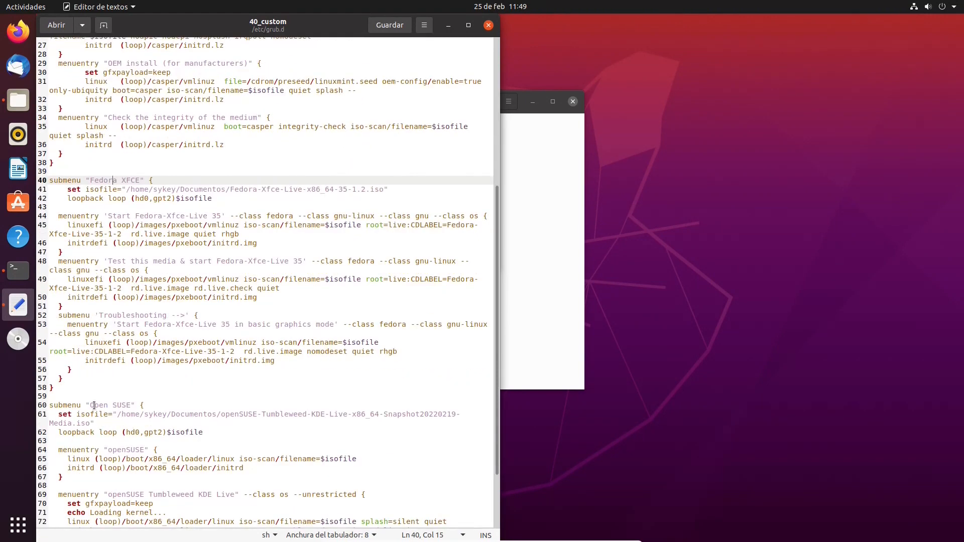
scroll(136, 400, down, 3)
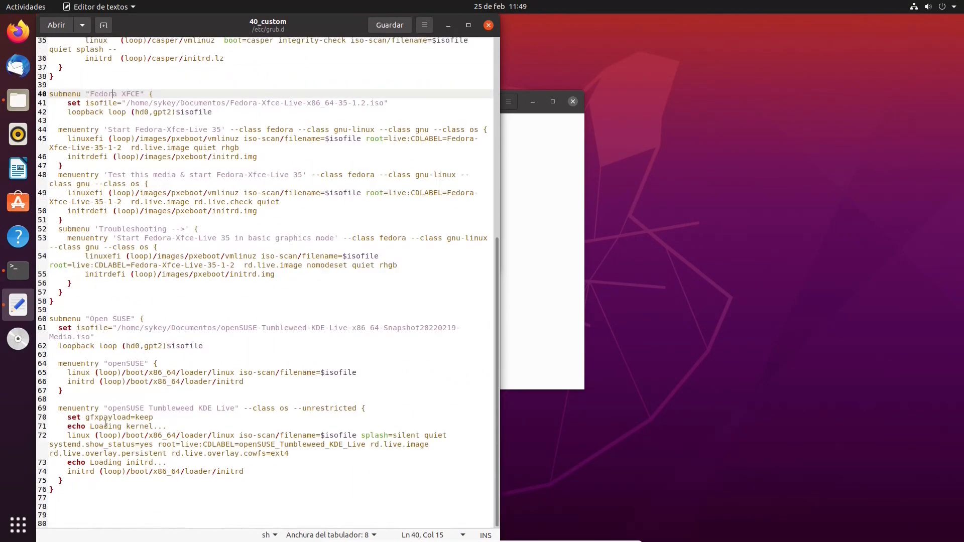
drag(75, 481, 38, 327)
click(61, 390)
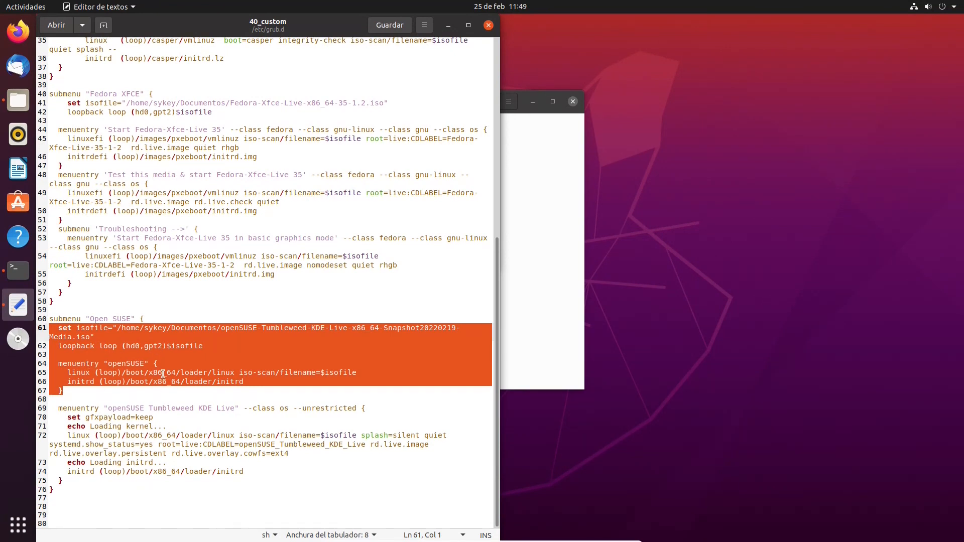
click(78, 488)
drag(78, 488, 34, 409)
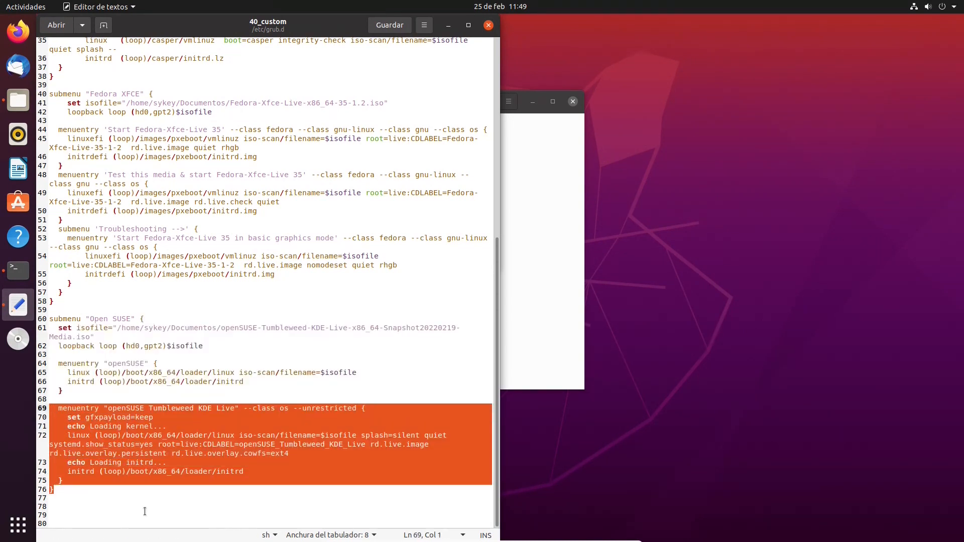
click(138, 494)
scroll(204, 454, up, 10)
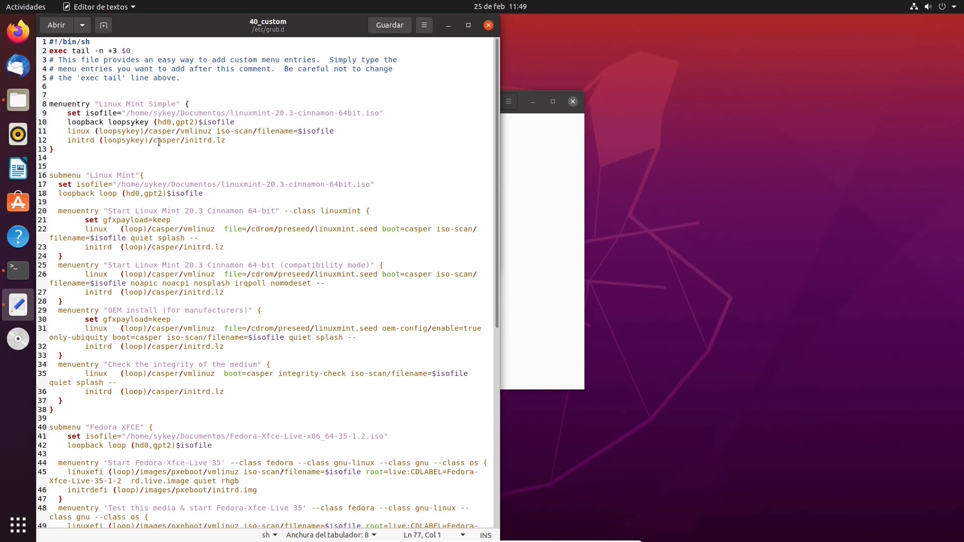
Examine the "Linux Mint Simple" menuentry line, its set isofile command and the ISO path assigned to it
click(199, 96)
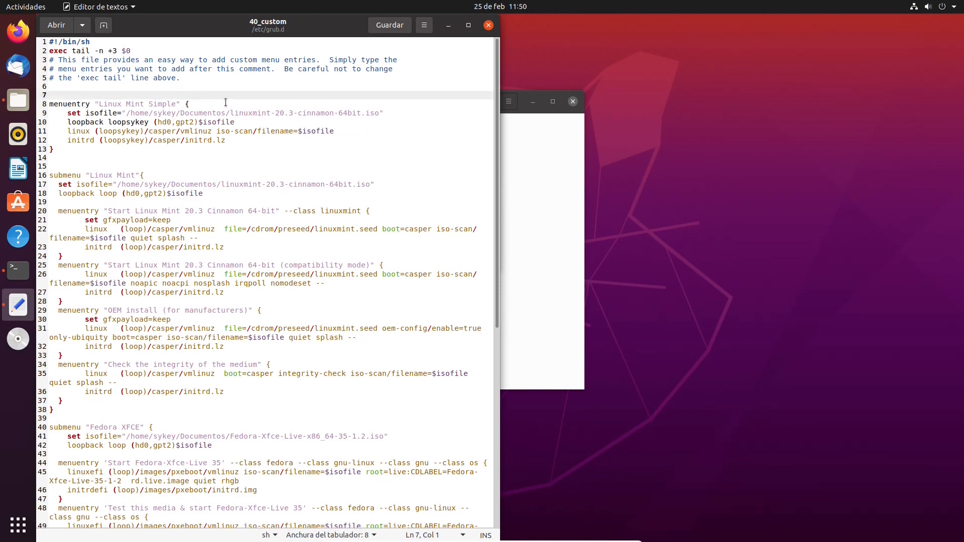
drag(193, 104, 49, 103)
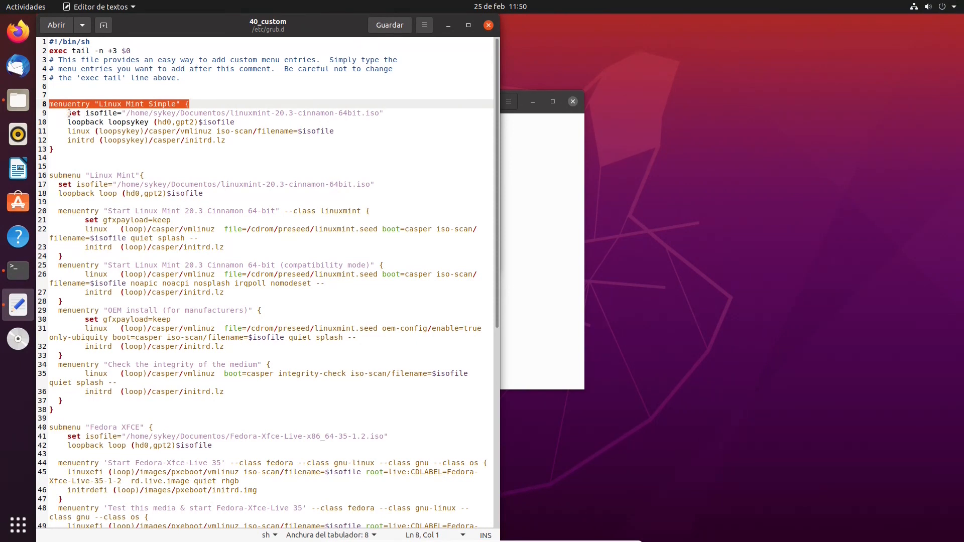
drag(68, 113, 123, 113)
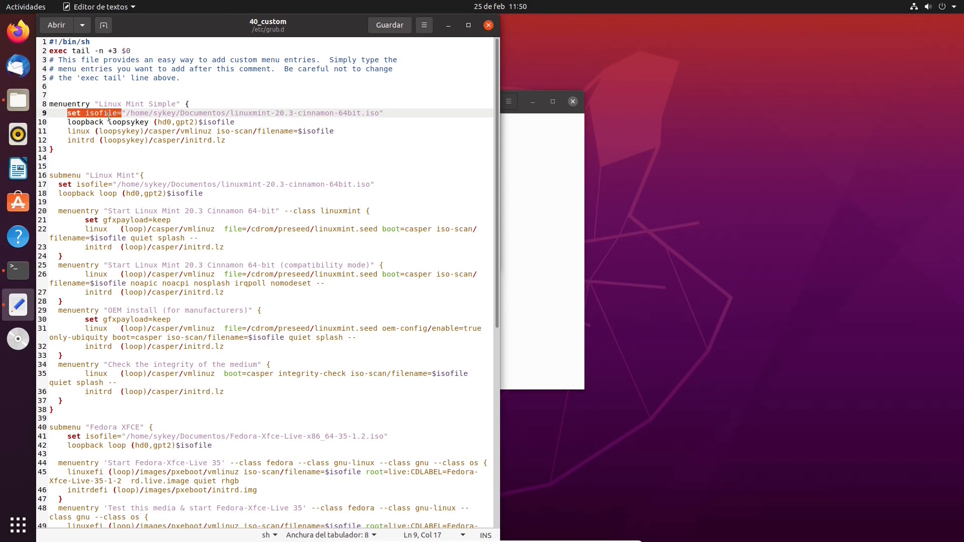
drag(126, 113, 376, 116)
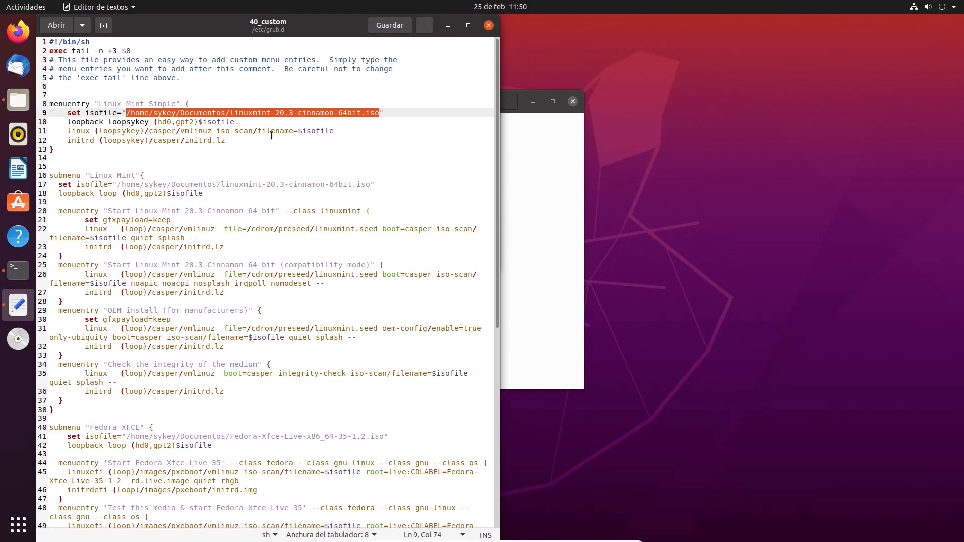
Move the file manager window beside the text editor and select linuxmint-20.3-cinnamon-64bit.iso in Documentos
click(545, 189)
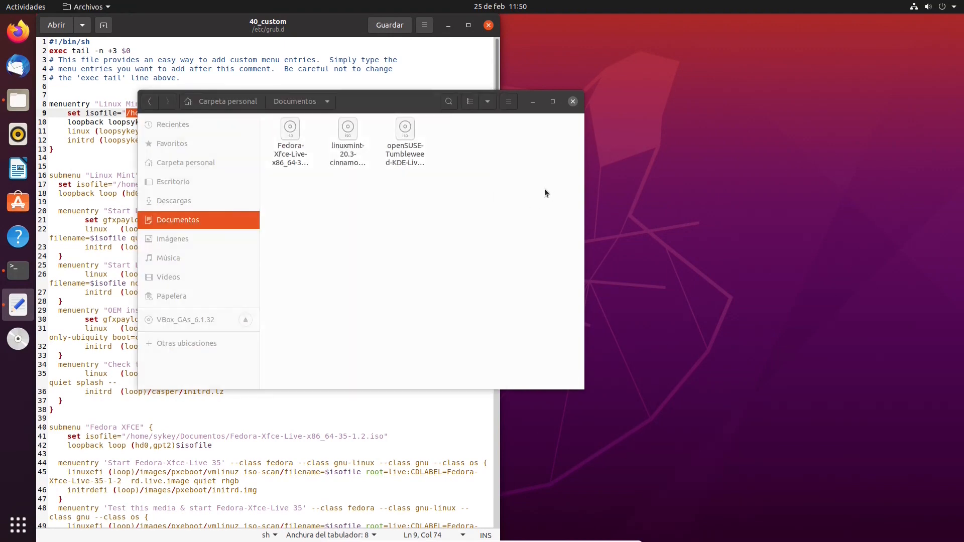
drag(391, 102, 769, 101)
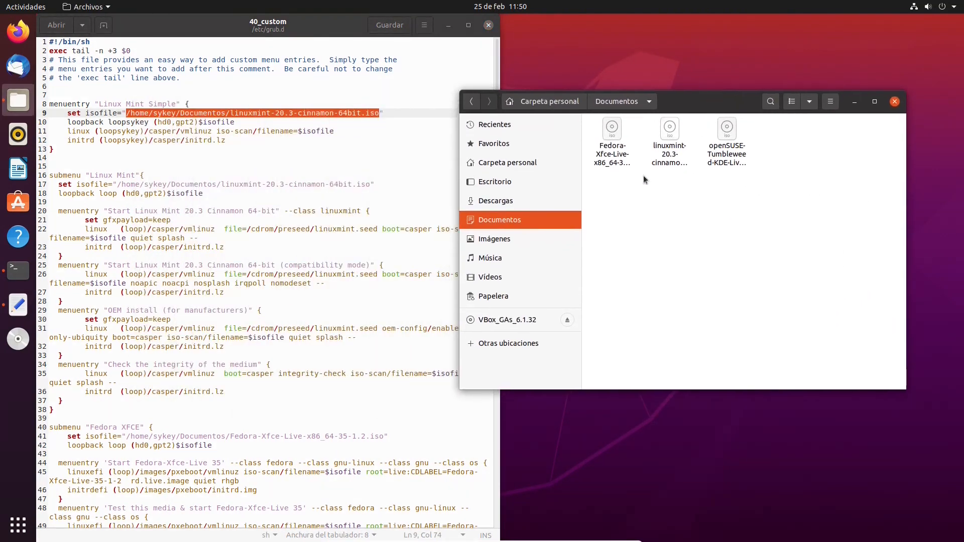
click(667, 130)
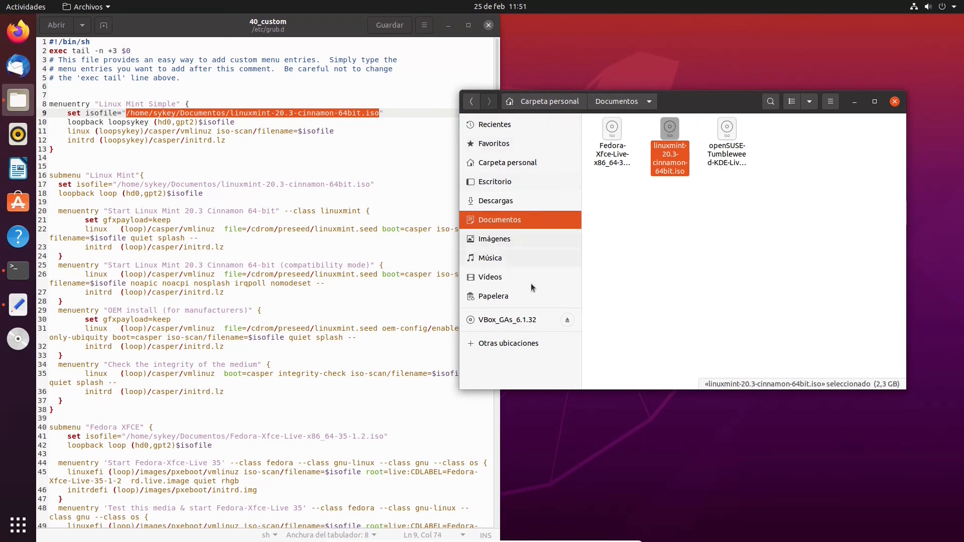
Trace the ISO path by browsing from the file system root through home and the personal folder to Documentos
click(520, 346)
click(626, 141)
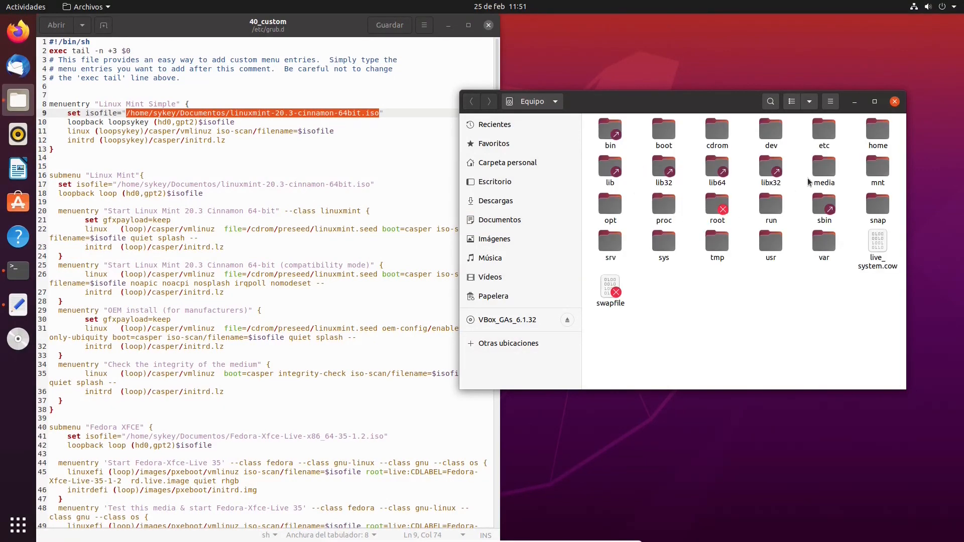
double_click(878, 131)
double_click(620, 137)
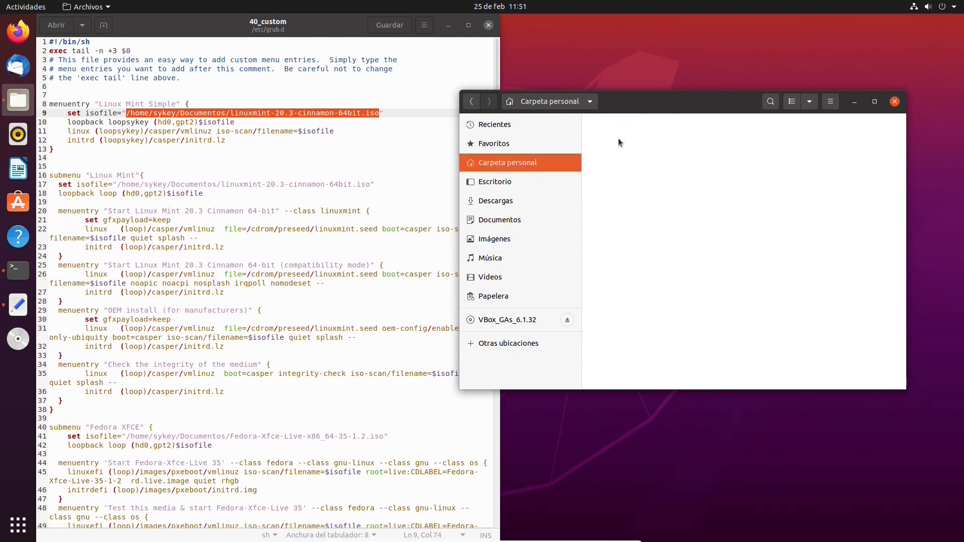
double_click(668, 151)
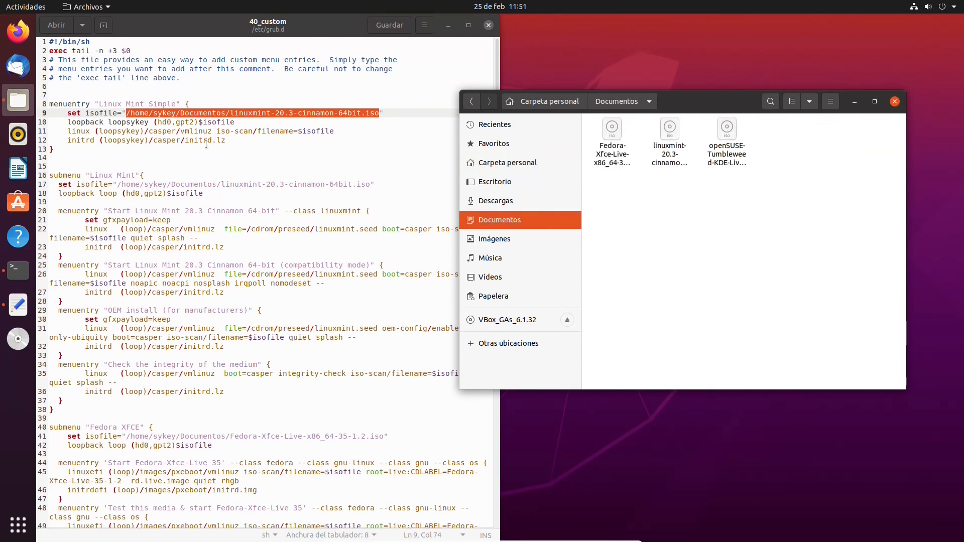
Examine the loopback line of the "Linux Mint Simple" entry, comparing its loop device name with the "Linux Mint" submenu's and checking (hd0,gpt2)$isofile
click(115, 121)
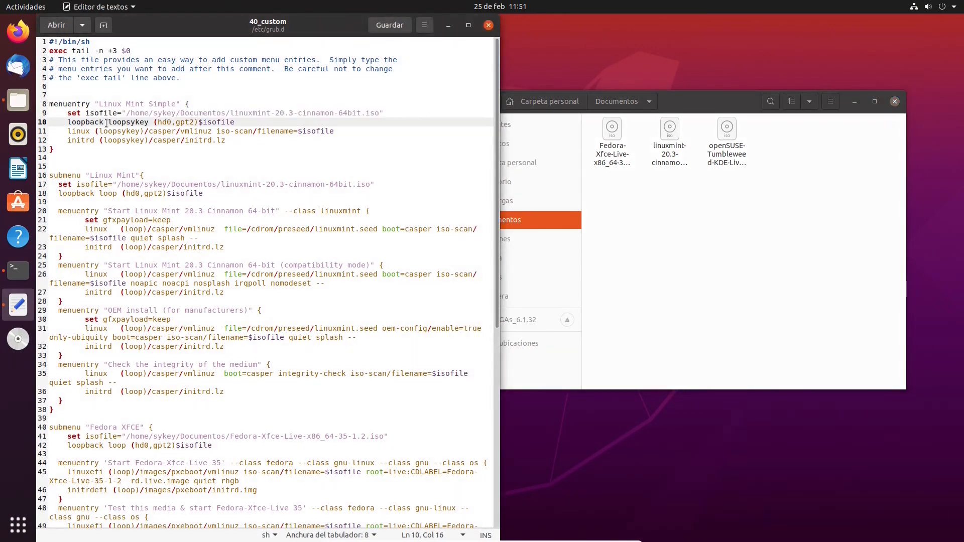
drag(119, 120, 149, 122)
drag(120, 193, 98, 193)
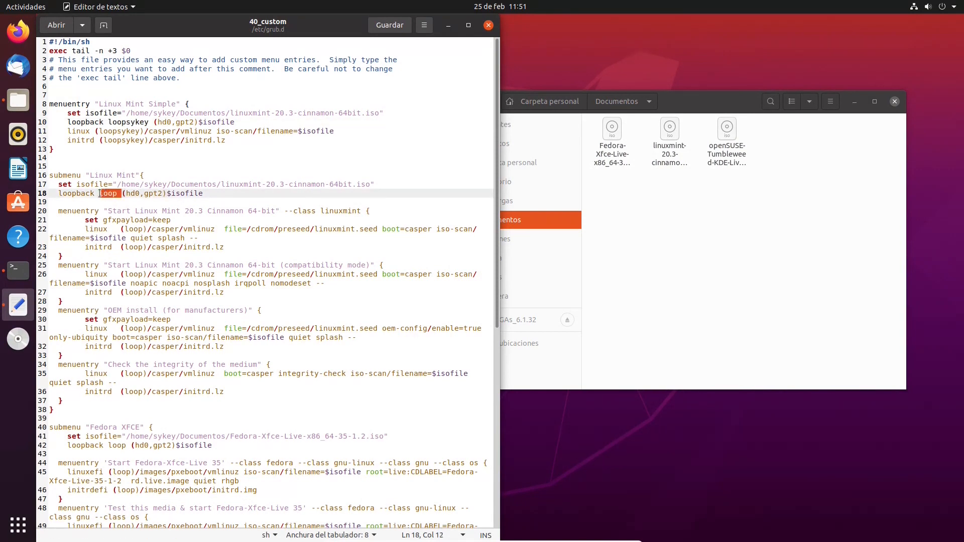
drag(148, 122, 93, 123)
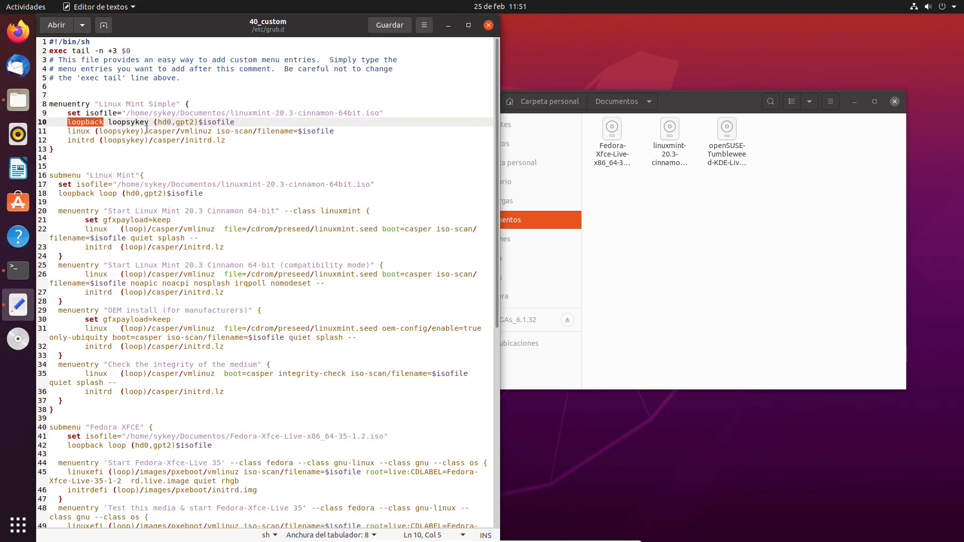
drag(153, 122, 237, 121)
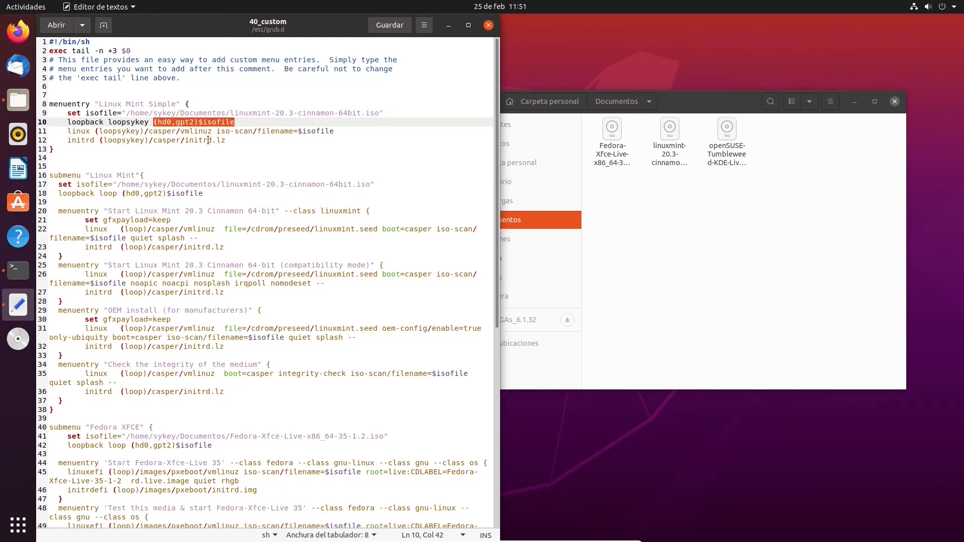
Highlight gpt2 in the loopback line of the "Linux Mint Simple" entry and open the Discos utility
click(167, 122)
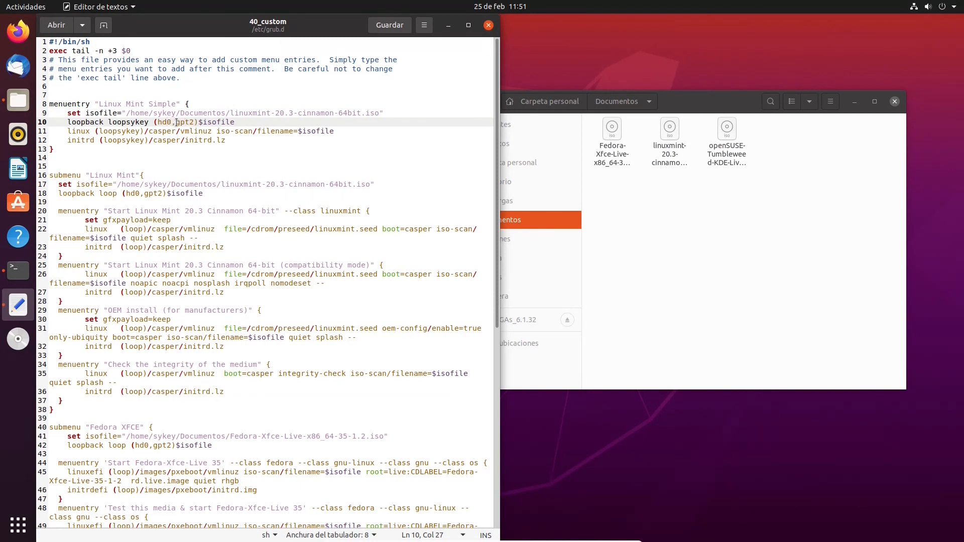
drag(176, 122, 195, 122)
click(30, 523)
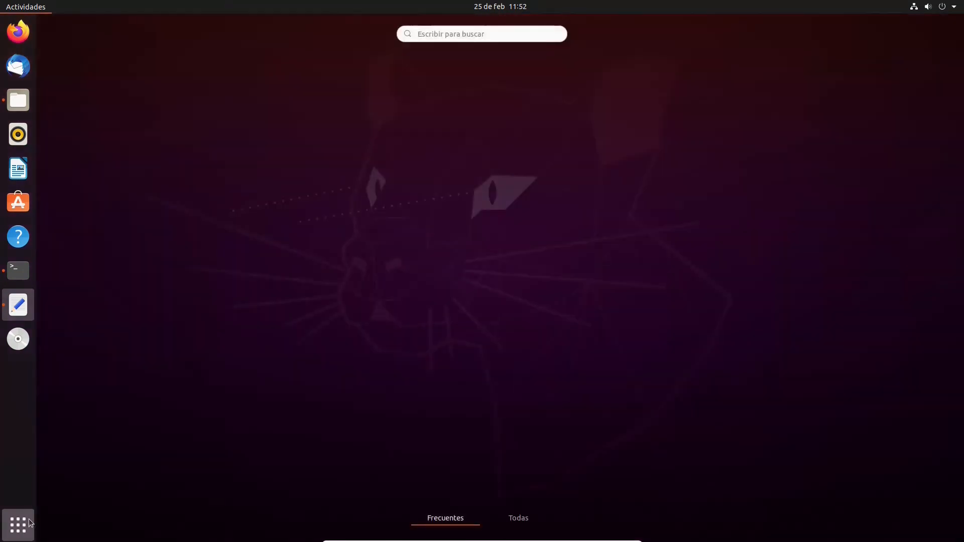
text(d)
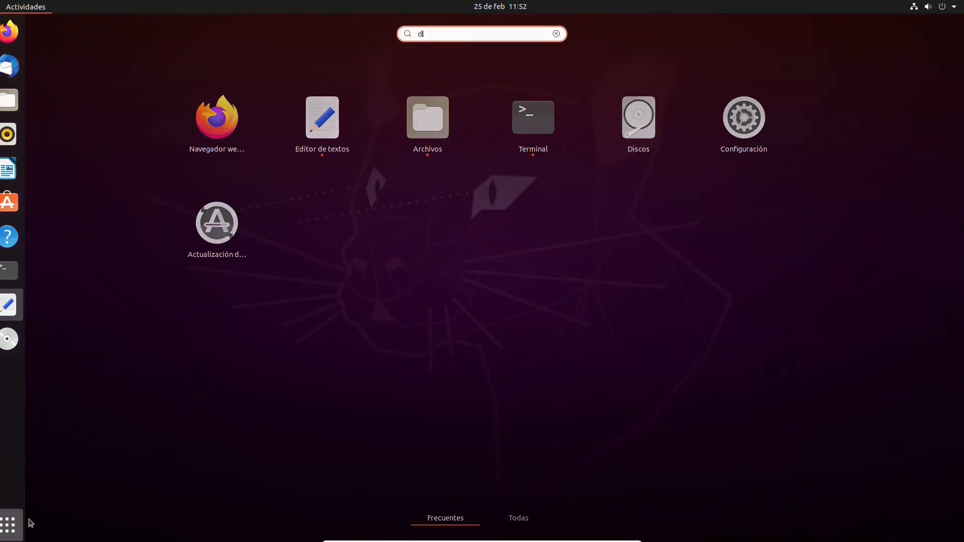
text(liscos)
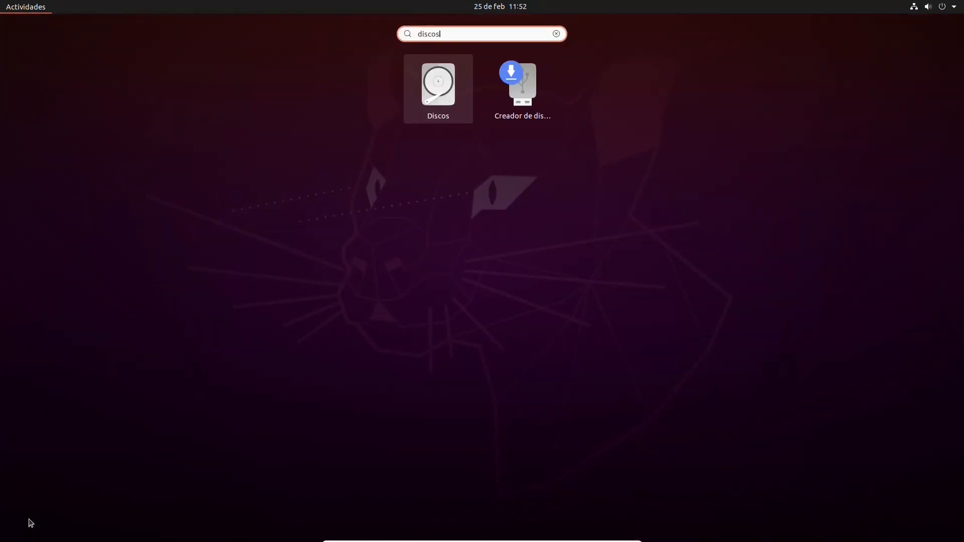
click(444, 114)
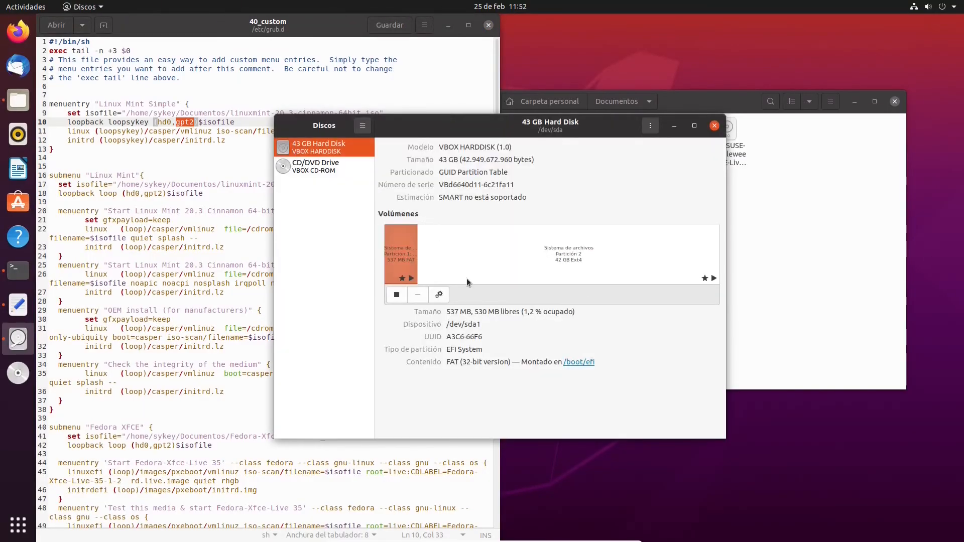
Compare partitions 1 and 2 of the 43 GB hard disk, checking the partition type and device name against gpt2
click(497, 261)
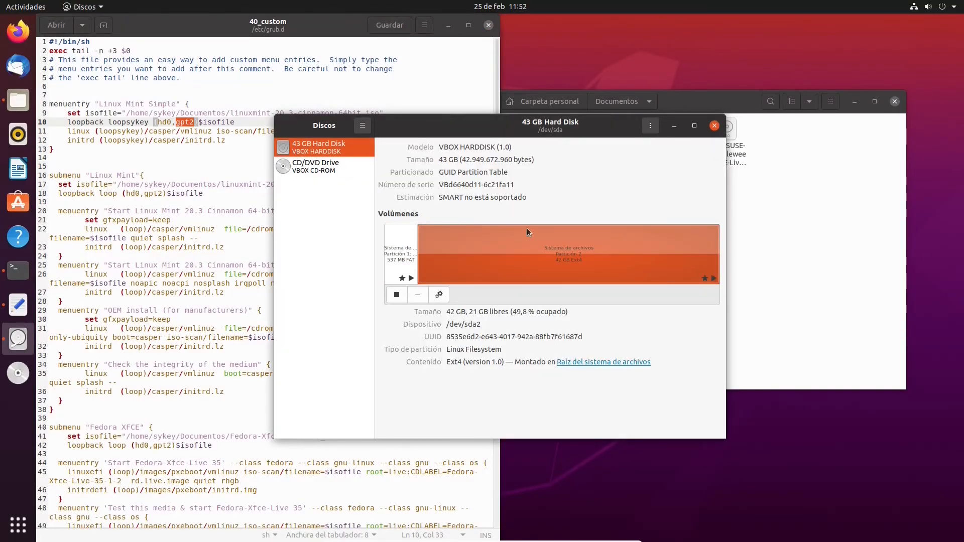
click(408, 251)
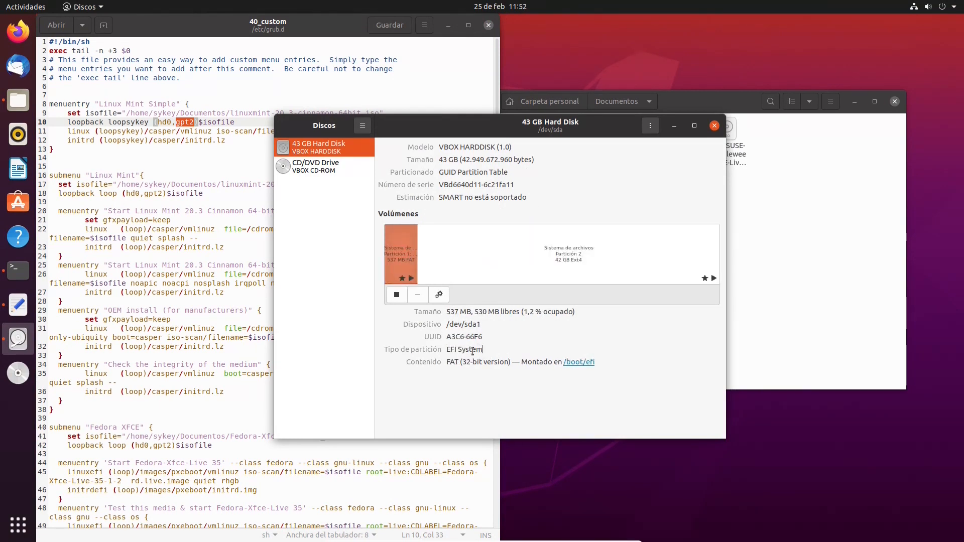
drag(484, 349, 441, 352)
click(559, 255)
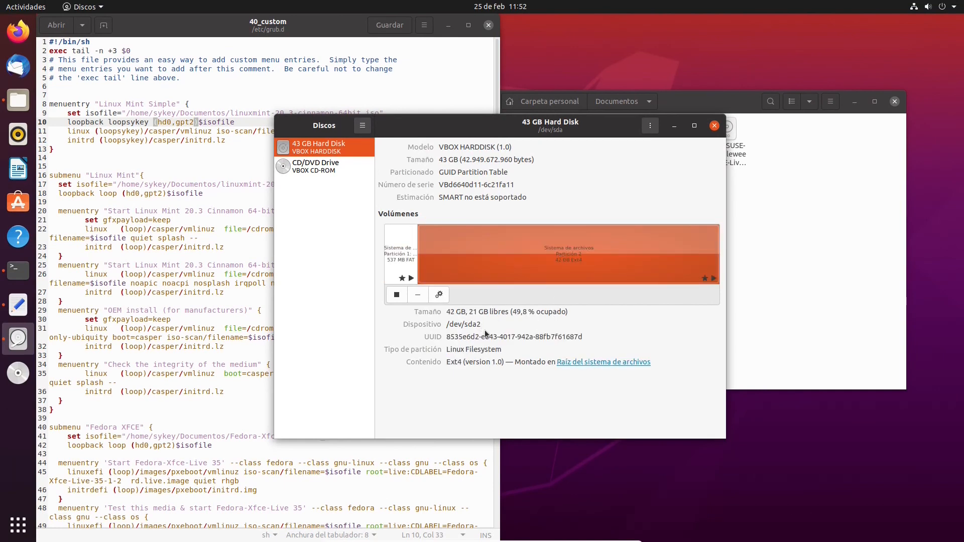
drag(484, 327, 461, 326)
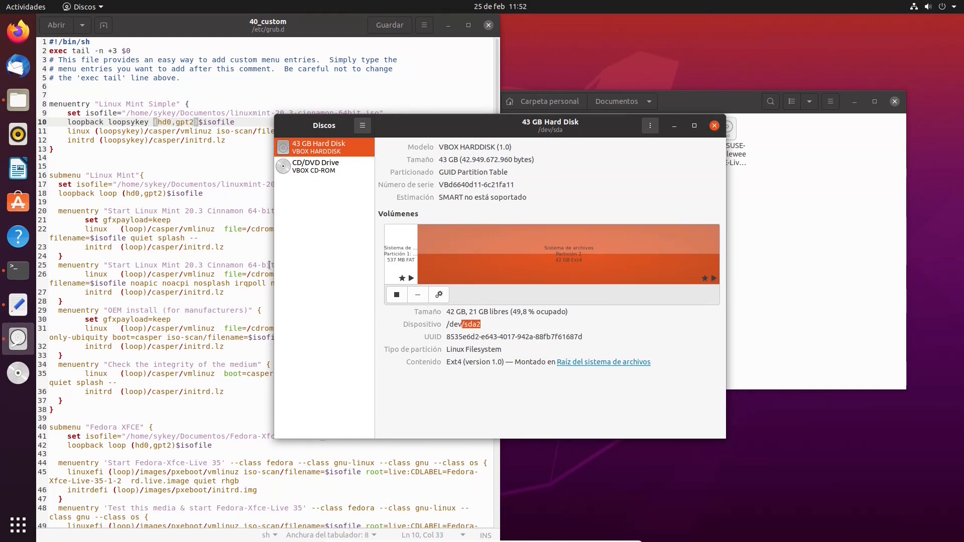
click(401, 257)
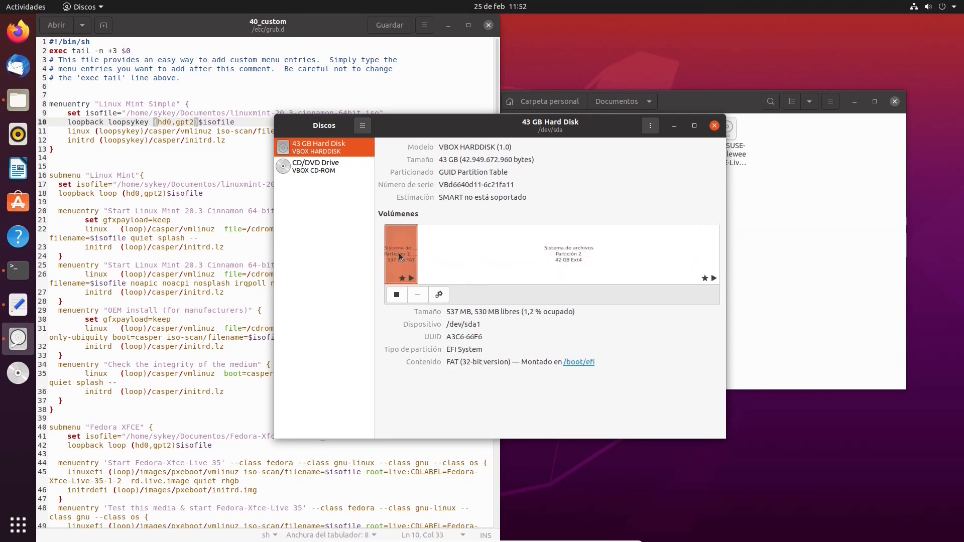
click(487, 254)
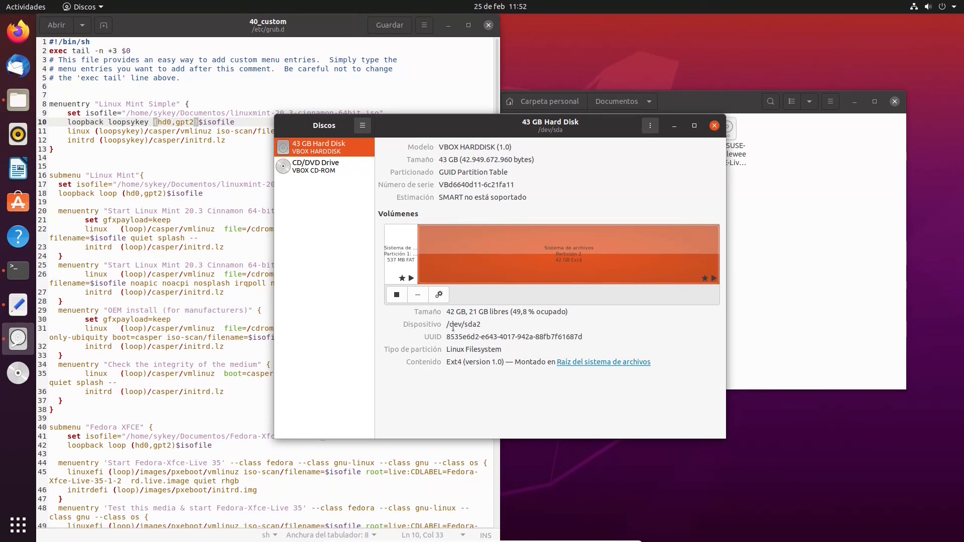
drag(476, 325, 465, 325)
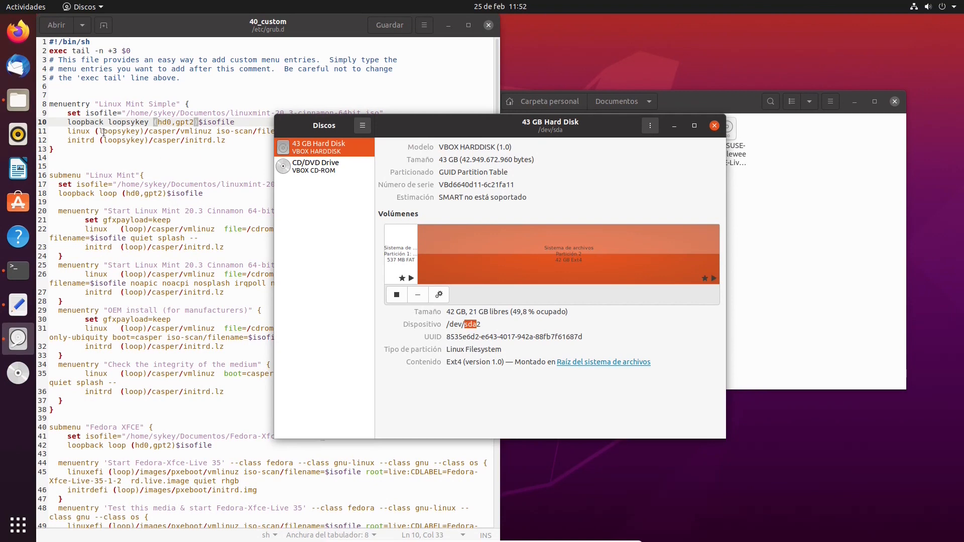
Examine the linux line of "Linux Mint Simple", including its loop device, casper path and iso-scan/filename parameter, and the initrd line
click(67, 132)
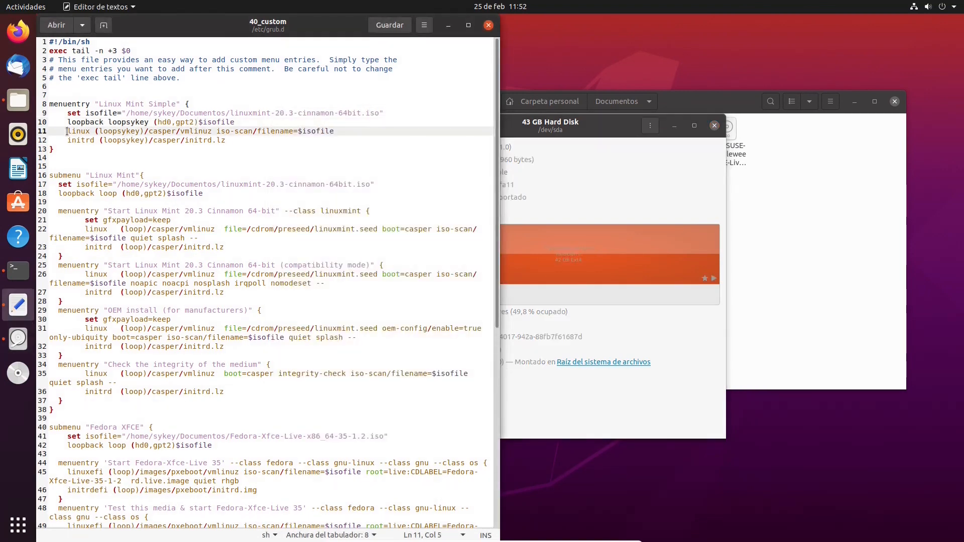
shift+click(93, 131)
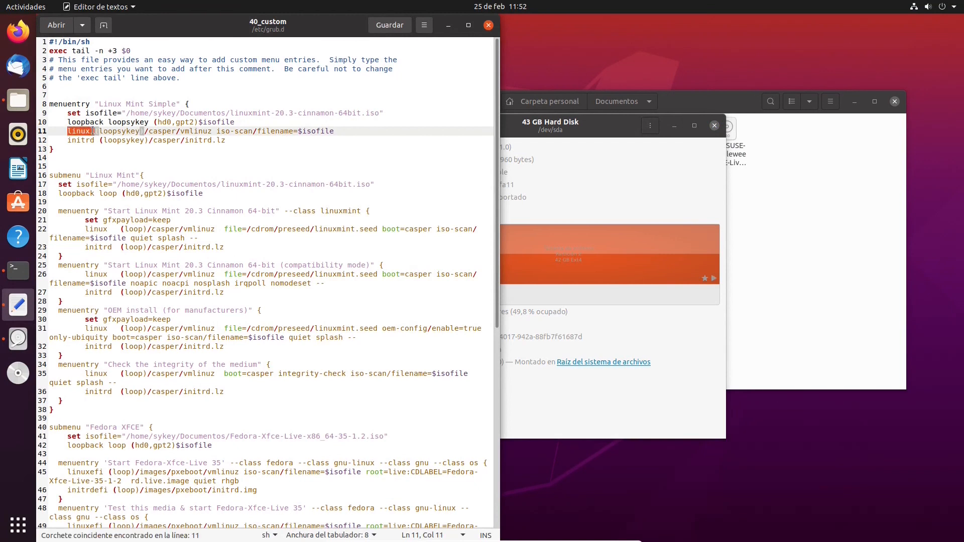
click(117, 131)
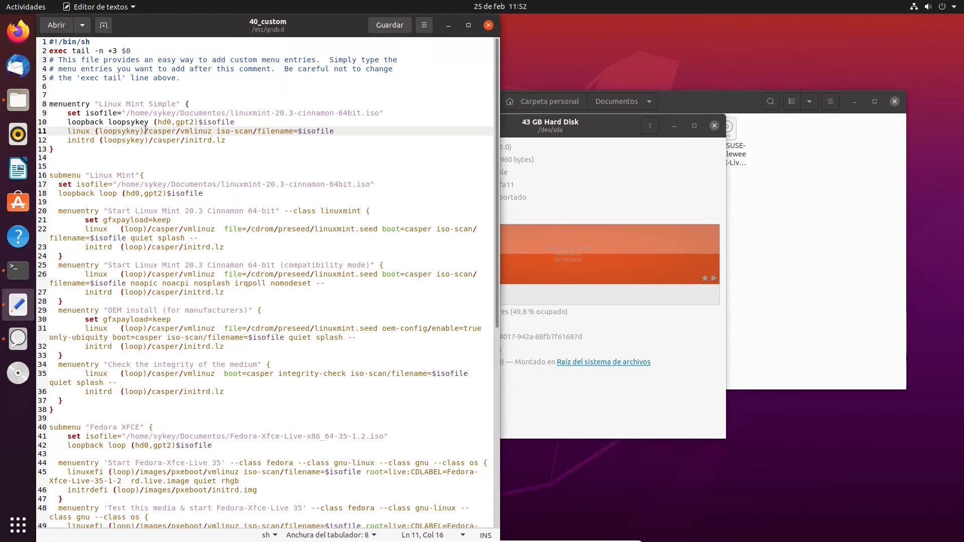
drag(145, 131, 179, 132)
double_click(179, 132)
click(332, 130)
drag(332, 131, 219, 132)
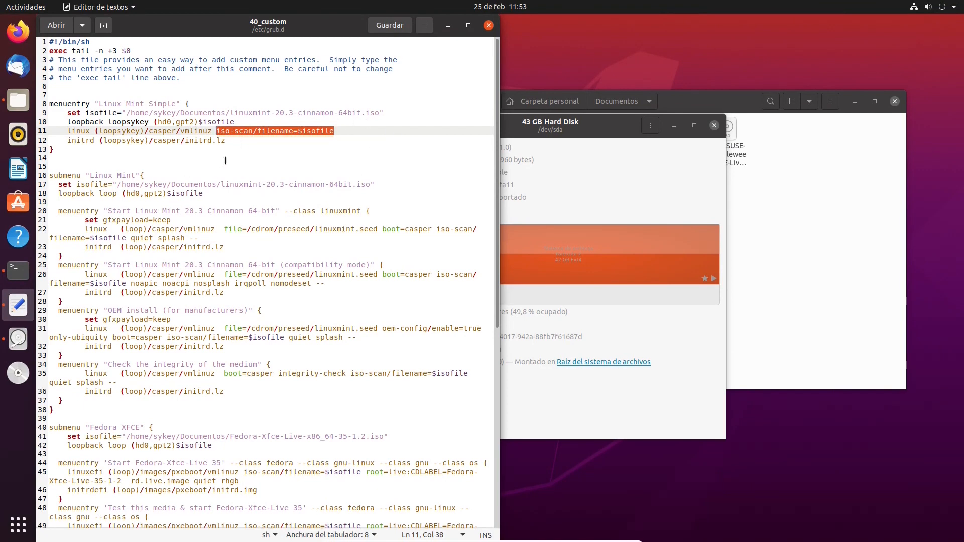
drag(225, 140, 66, 141)
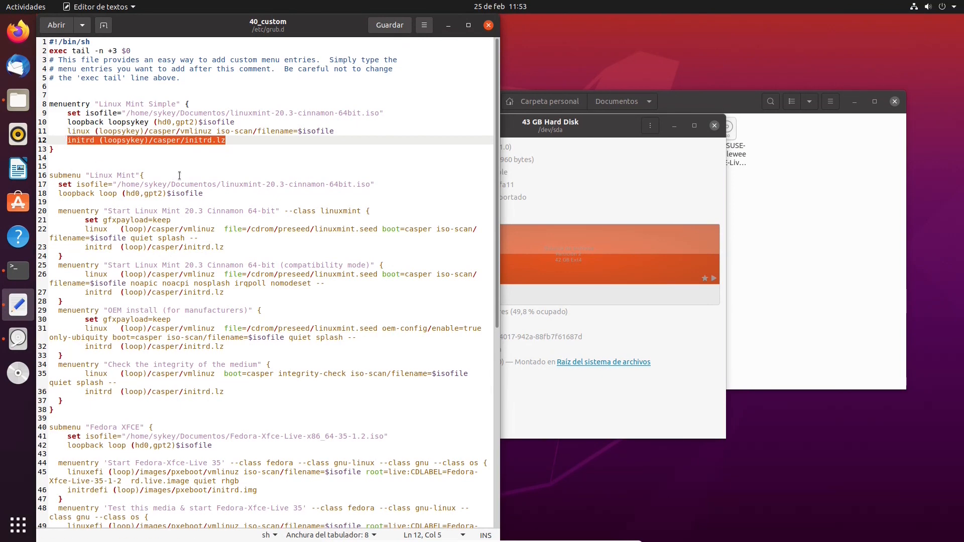
Mount linuxmint-20.3-cinnamon-64bit.iso from Documentos with the disk image mounter and open the mounted Linux Mint volume
click(850, 203)
right_click(664, 130)
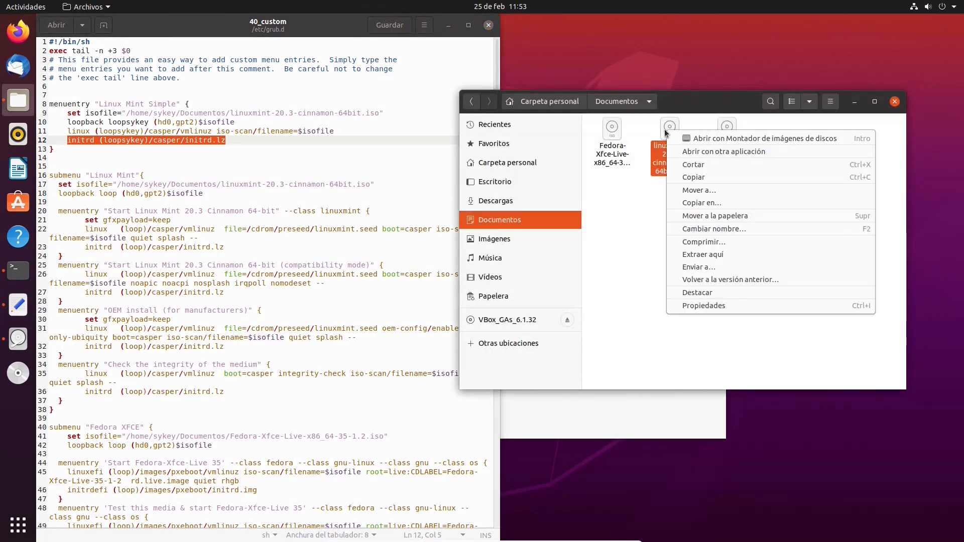
click(692, 140)
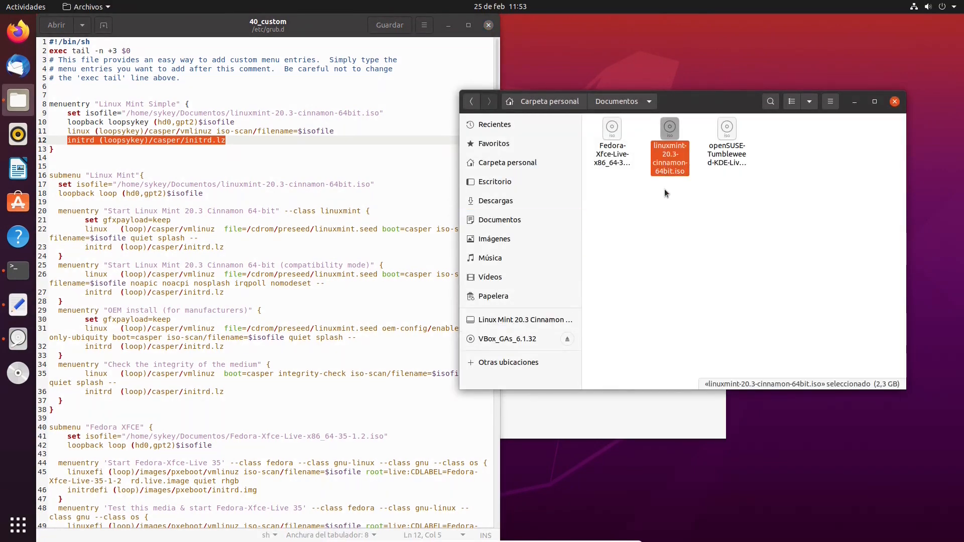
click(504, 322)
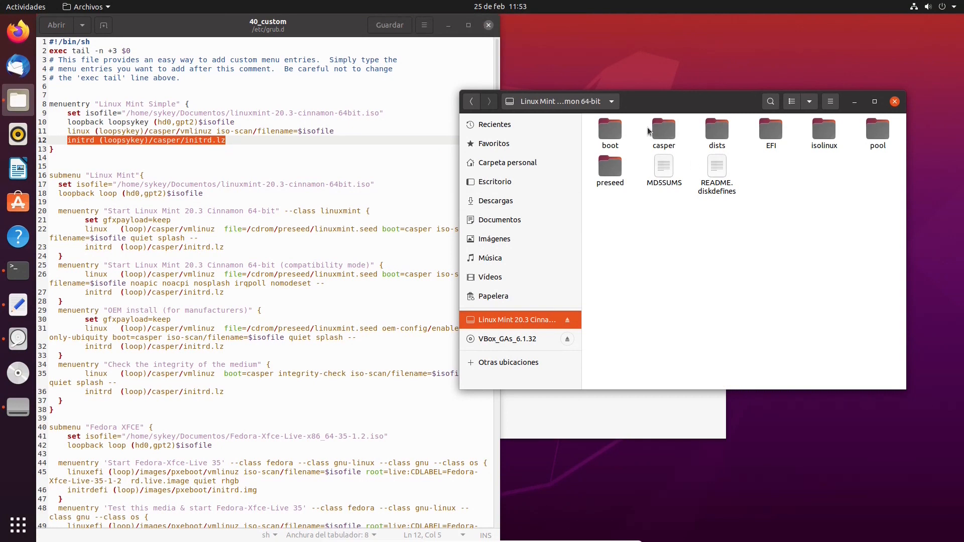
Locate the vmlinuz and initrd.lz files inside the mounted image's casper folder
double_click(671, 131)
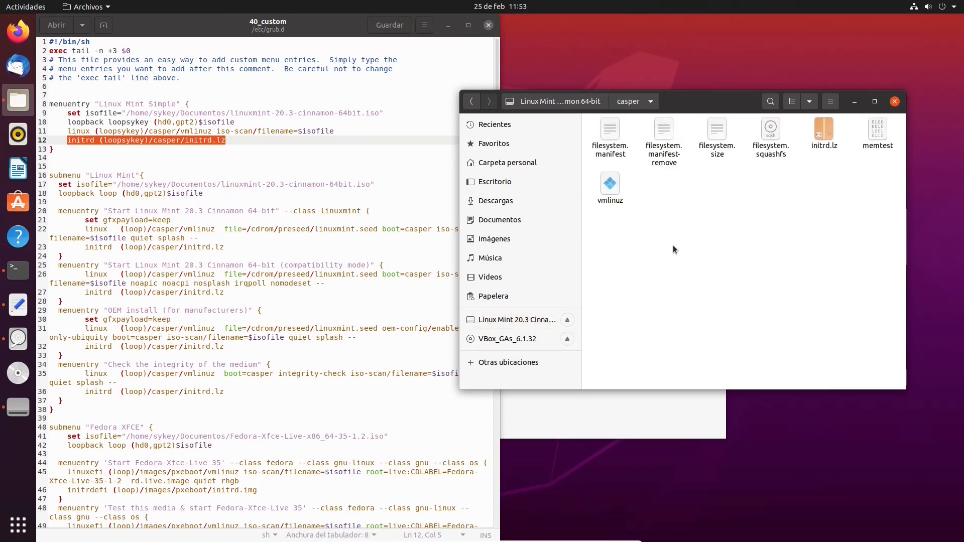
click(610, 186)
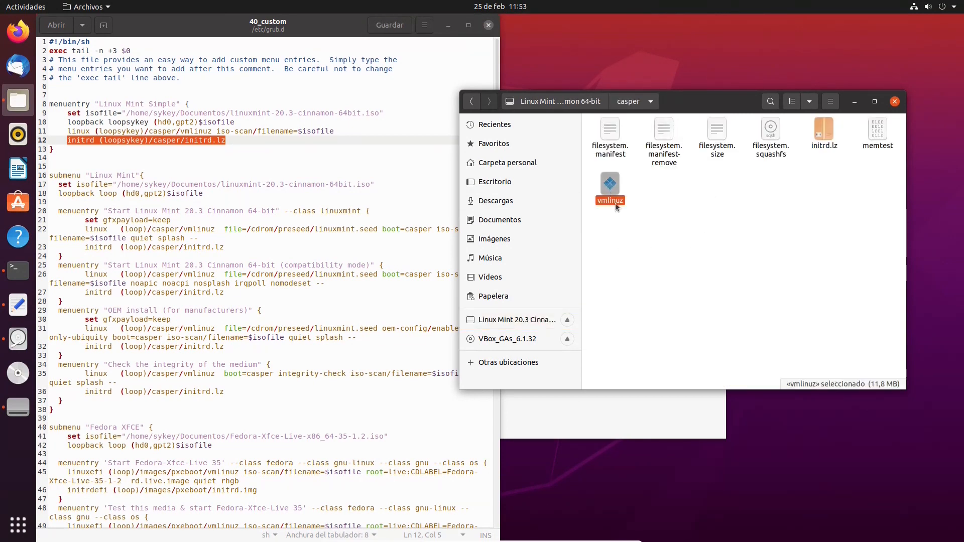
click(823, 130)
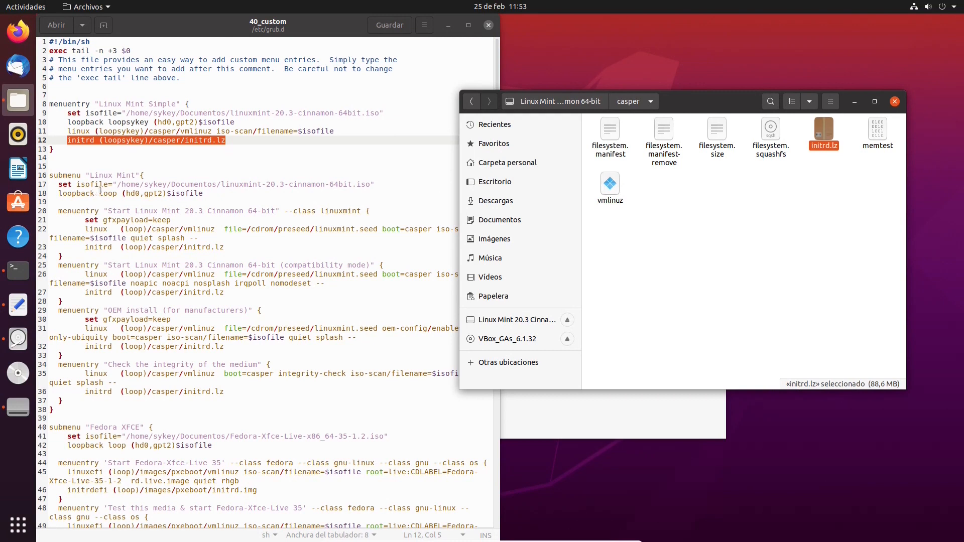
Compare the loop device name in the "Linux Mint" submenu's loopback line with the one in its first initrd line
drag(100, 193, 121, 193)
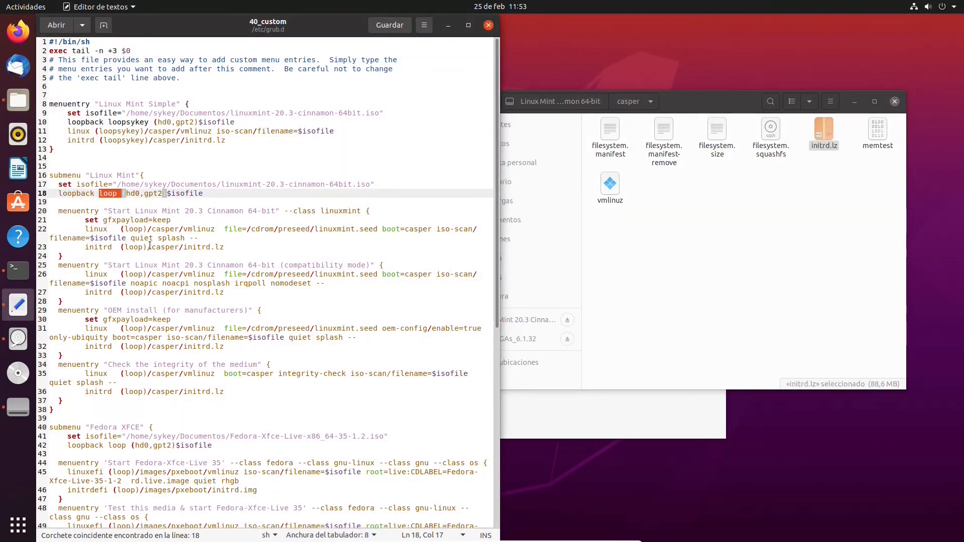
drag(149, 247, 116, 246)
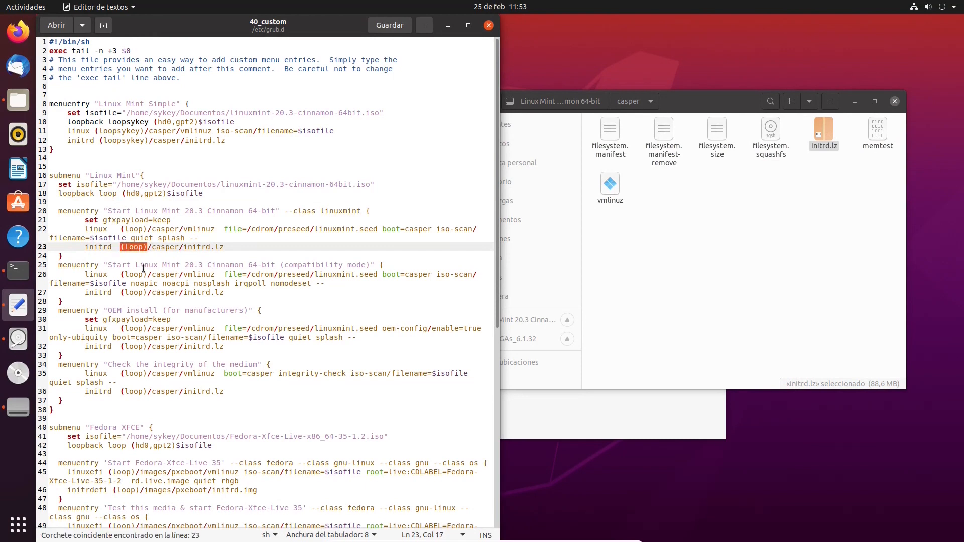
click(722, 215)
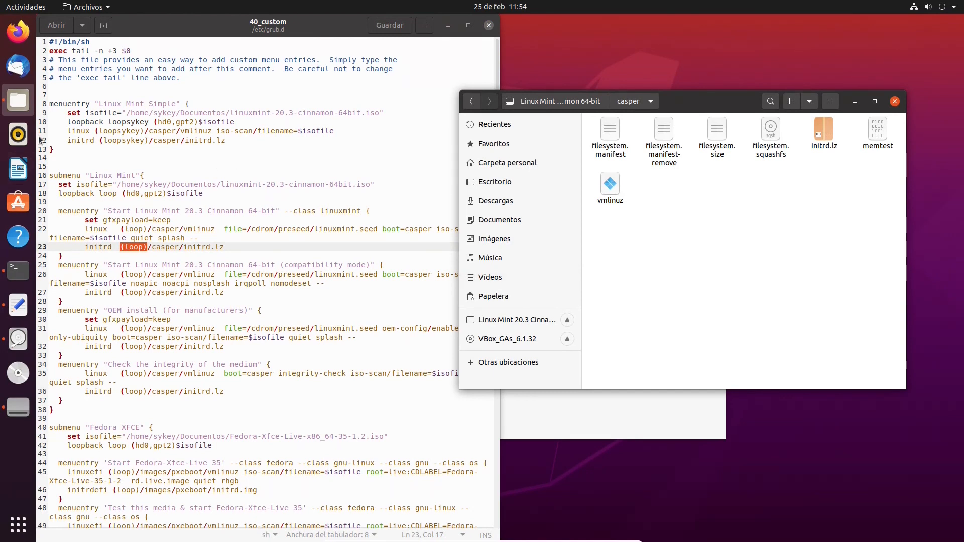
Compare the complete "Linux Mint Simple" menuentry block with the complete "Linux Mint" submenu block
drag(66, 150, 32, 102)
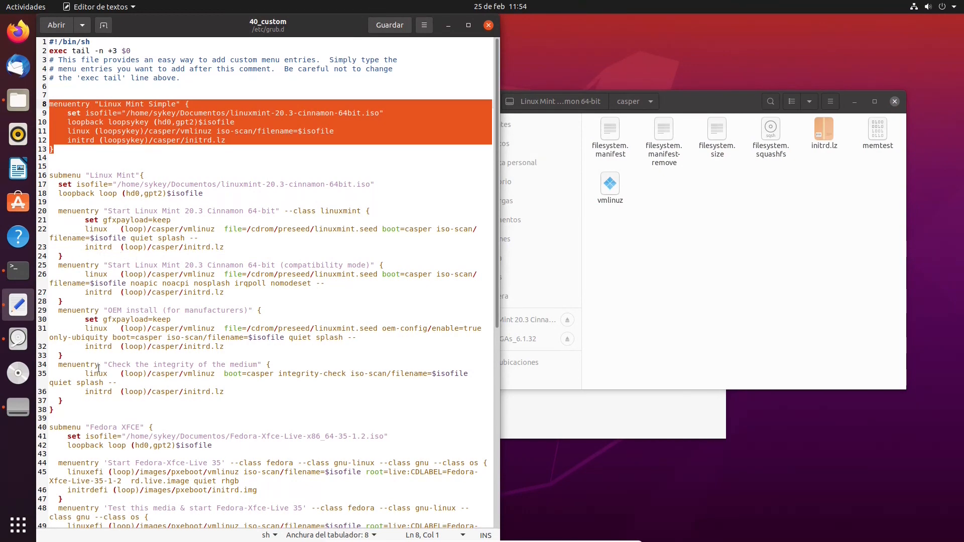
drag(54, 410, 39, 175)
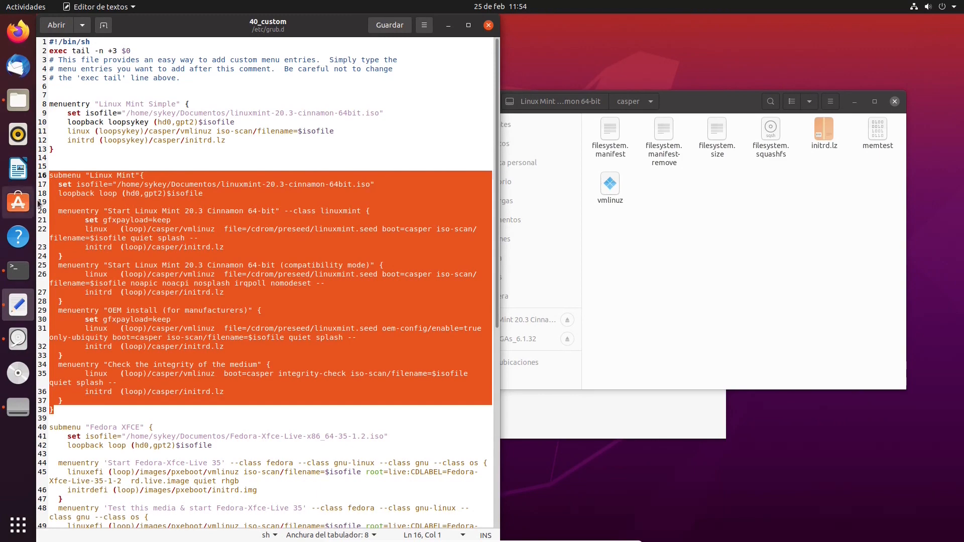
click(90, 150)
Examine the submenu keyword of "Linux Mint" and the menuentry keyword of each of its four nested boot options
drag(84, 174, 49, 175)
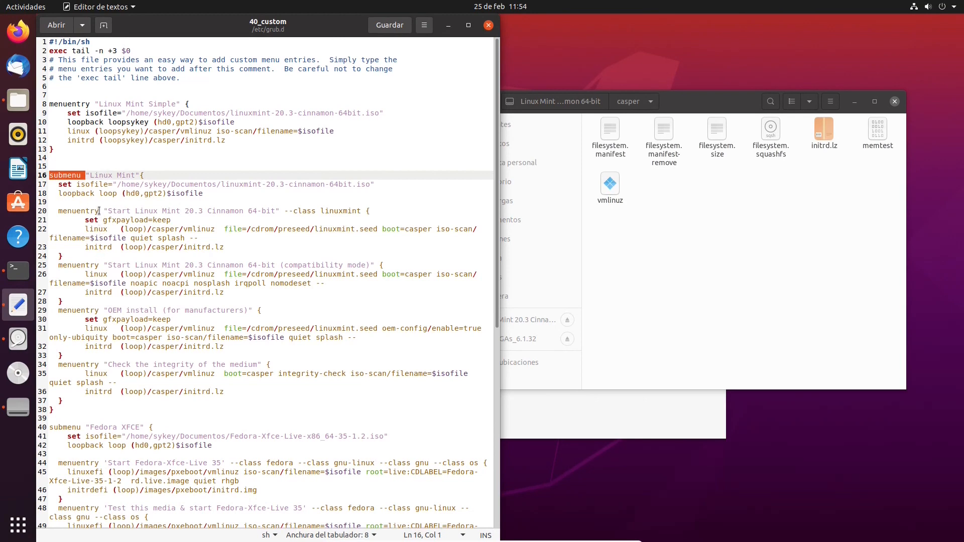
drag(99, 210, 57, 210)
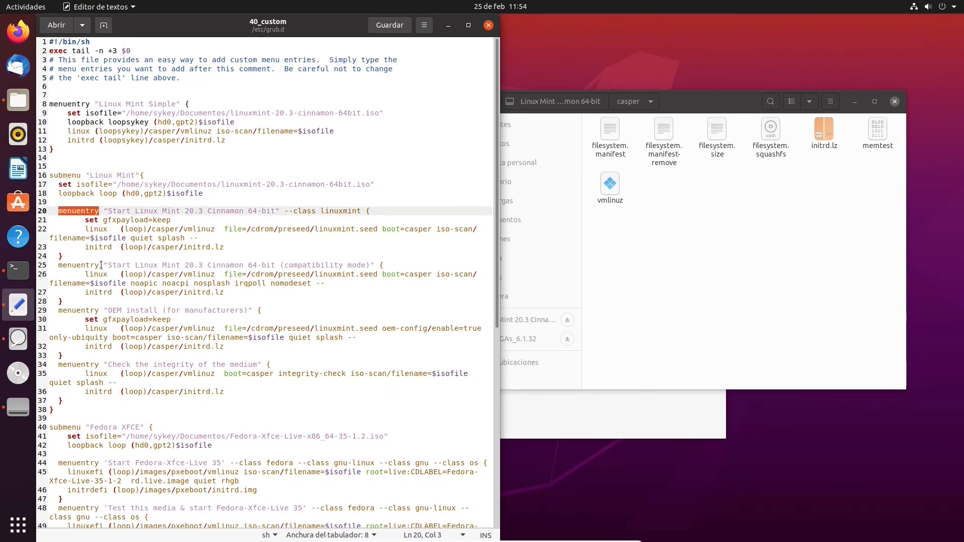
drag(104, 265, 53, 266)
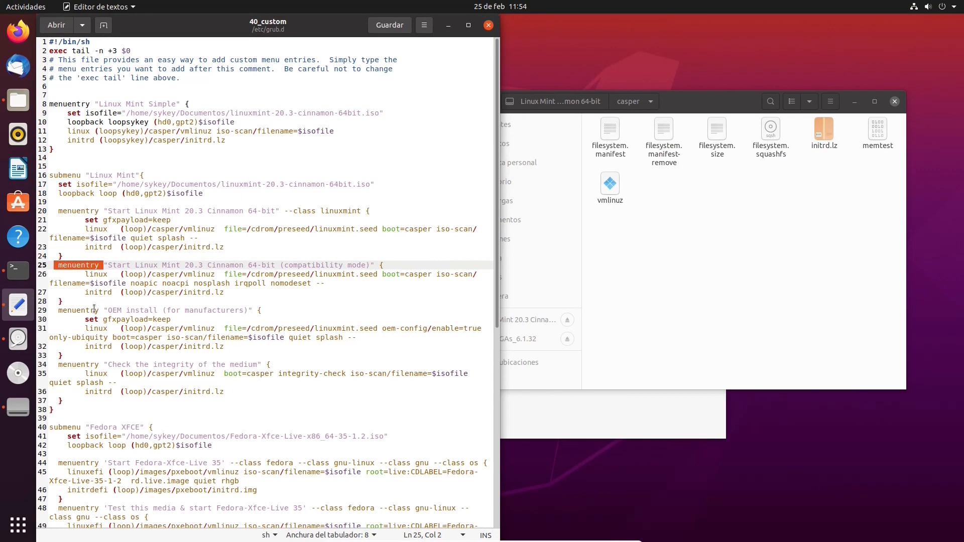
drag(104, 311, 54, 309)
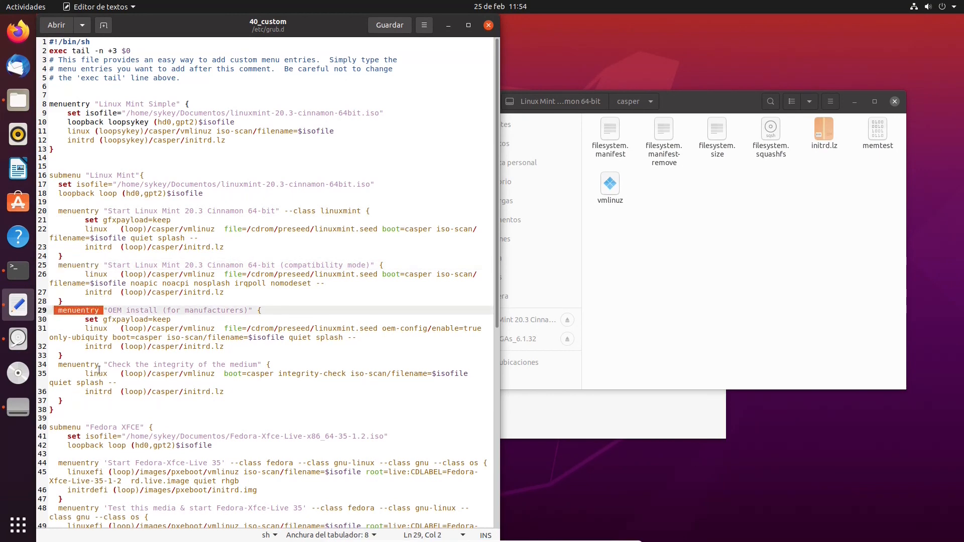
drag(99, 365, 54, 365)
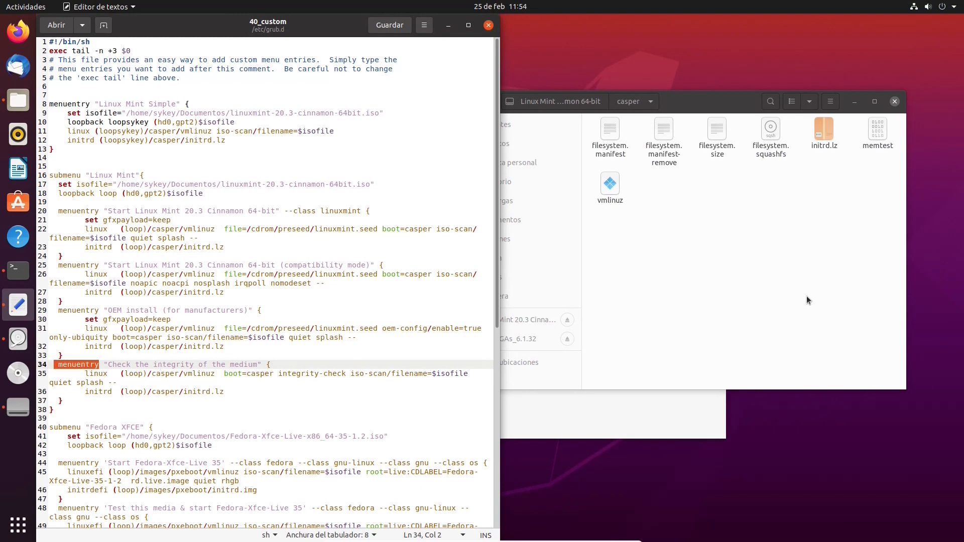
Open grub.cfg from the mounted Linux Mint image's boot/grub folder in the text editor and place it beside 40_custom
click(779, 278)
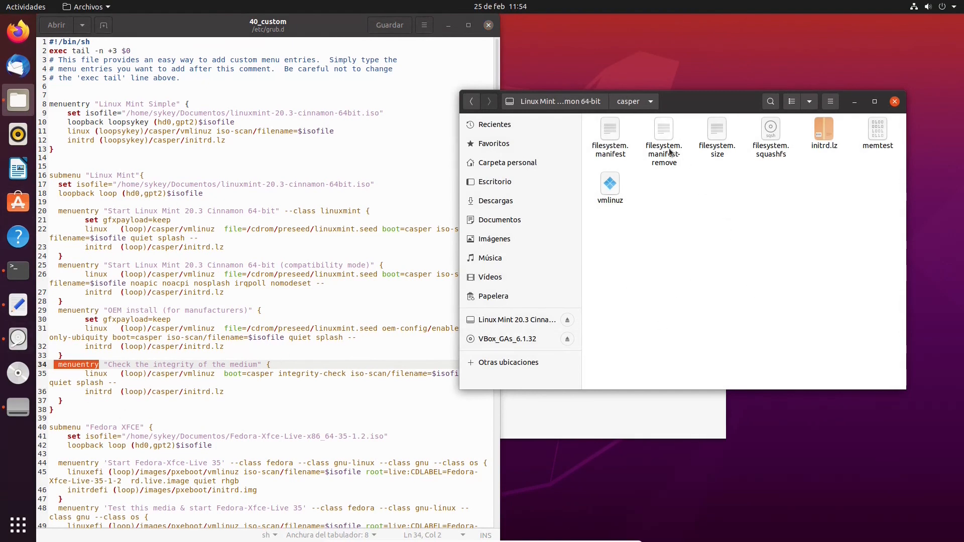
click(580, 102)
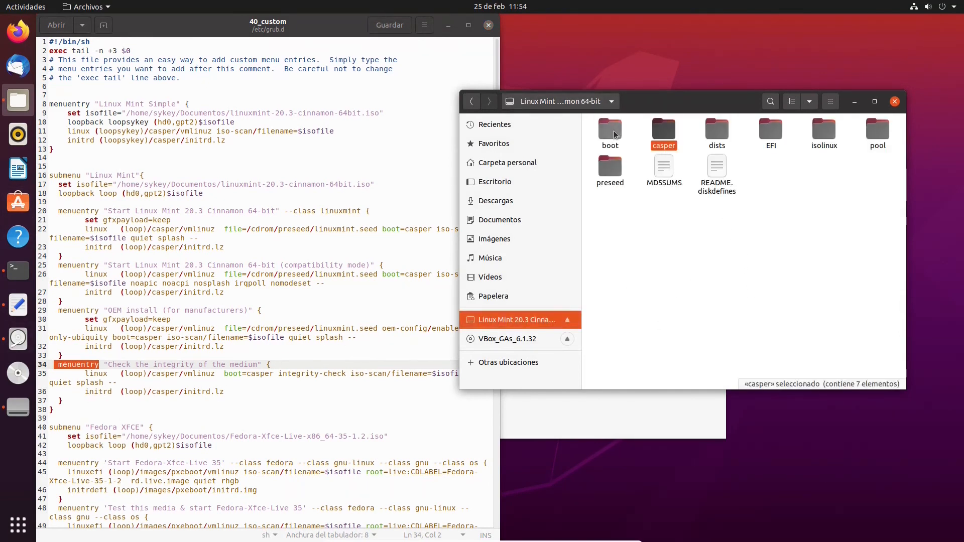
double_click(612, 132)
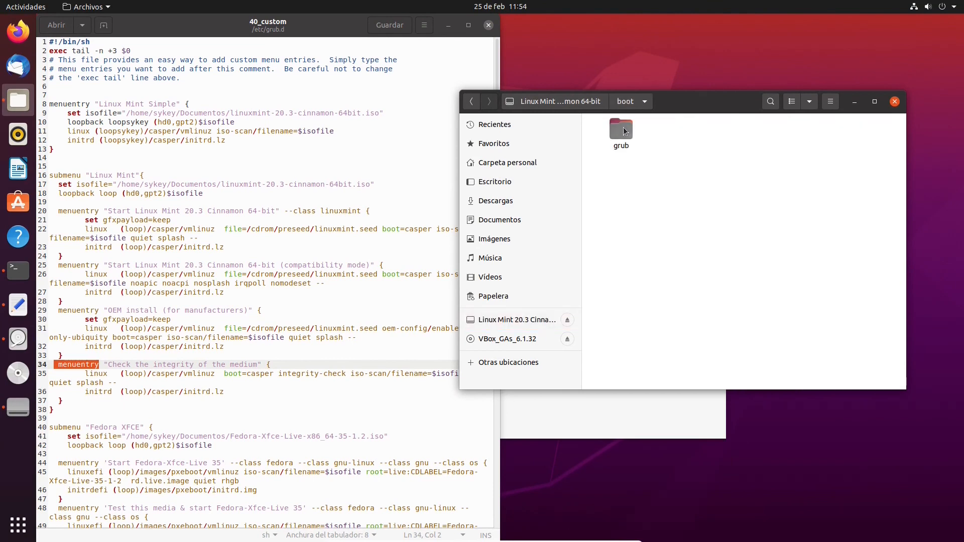
double_click(624, 127)
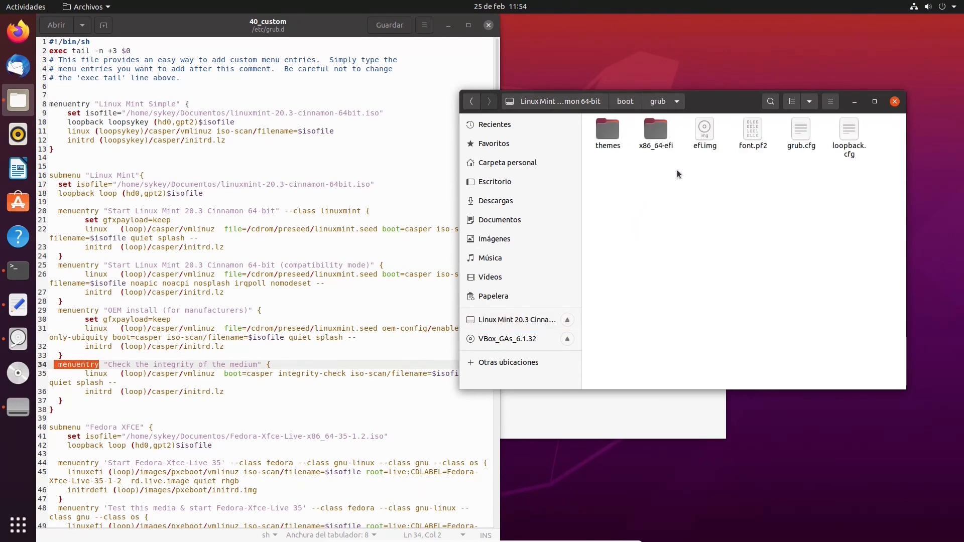
right_click(807, 131)
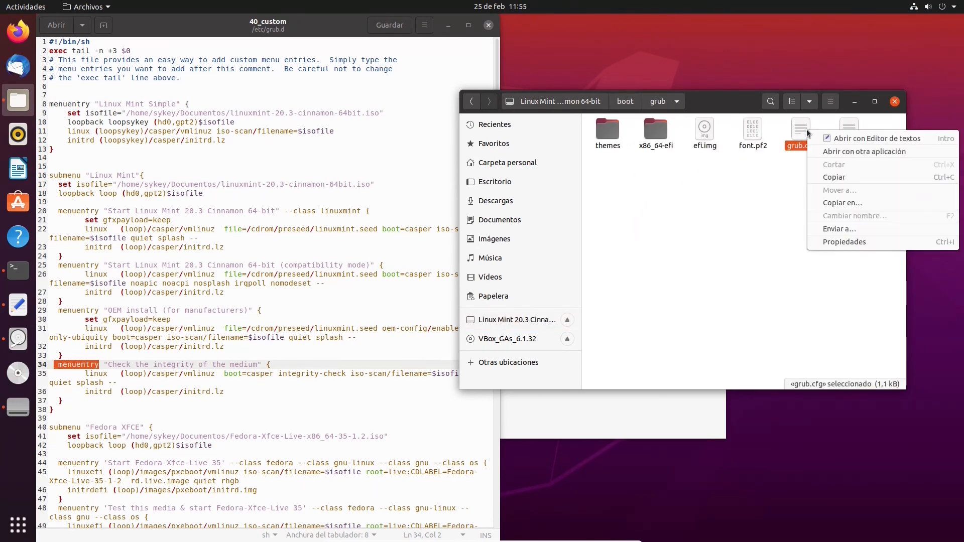
click(833, 140)
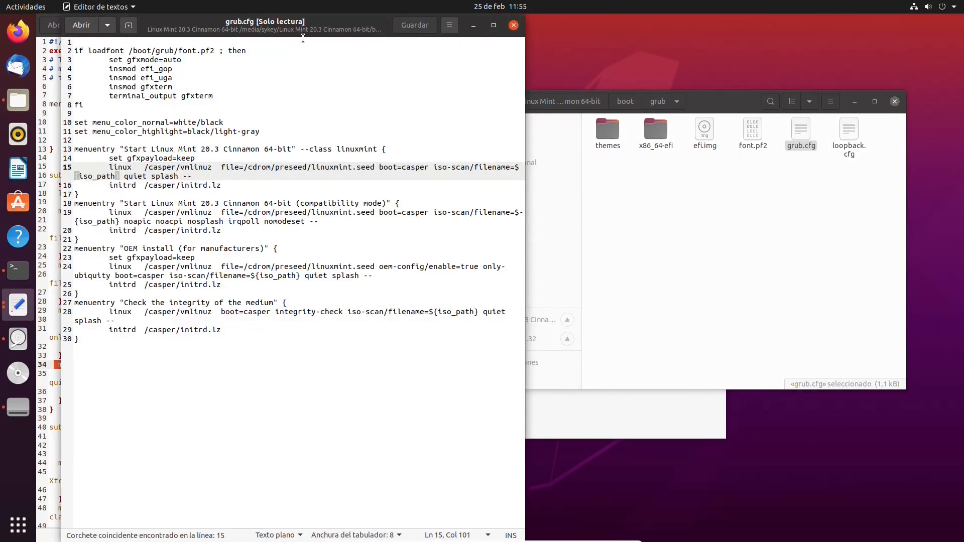
drag(322, 25, 531, 63)
drag(680, 19, 705, 10)
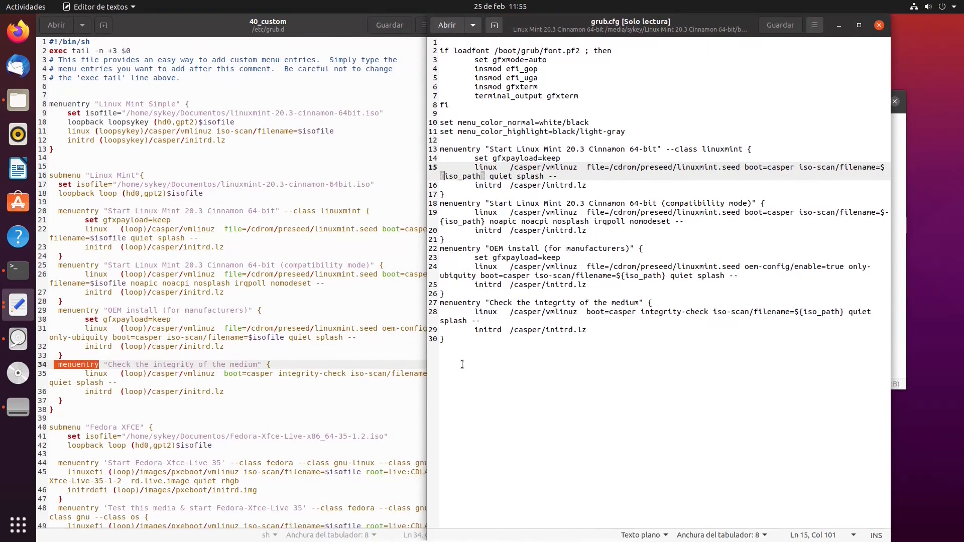
Compare grub.cfg's four menuentry blocks with the isofile and loopback lines and the (loop) prefix in the "Linux Mint" submenu
drag(482, 340, 418, 145)
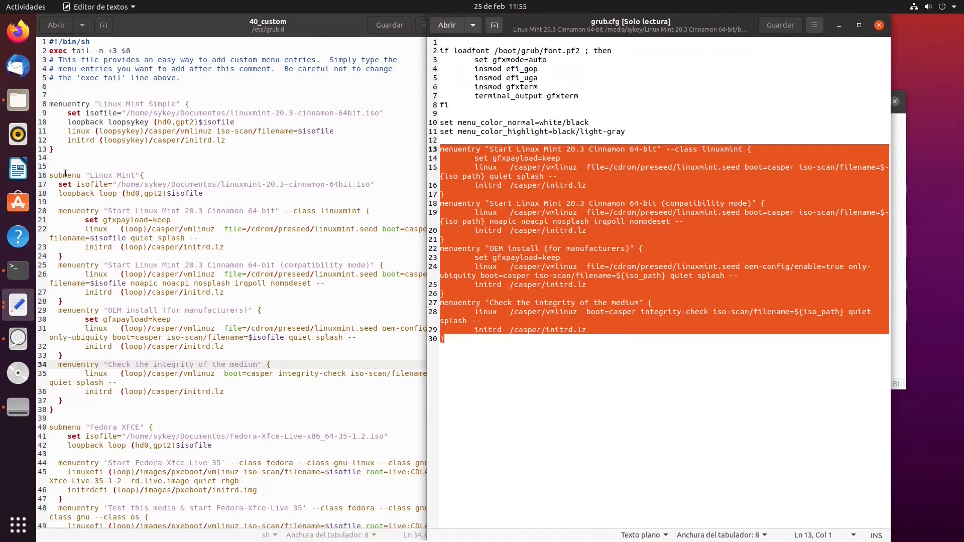
click(212, 194)
drag(42, 194, 42, 186)
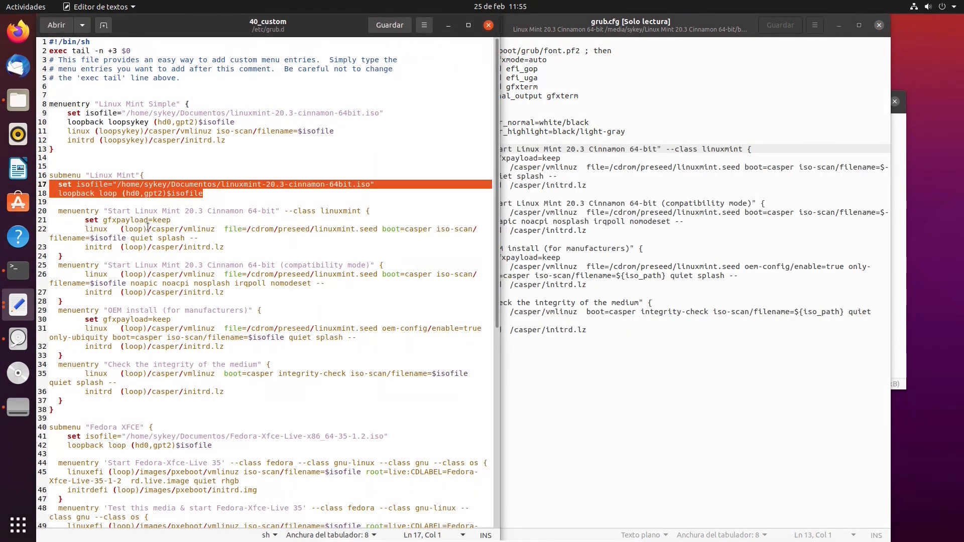
drag(148, 227, 119, 228)
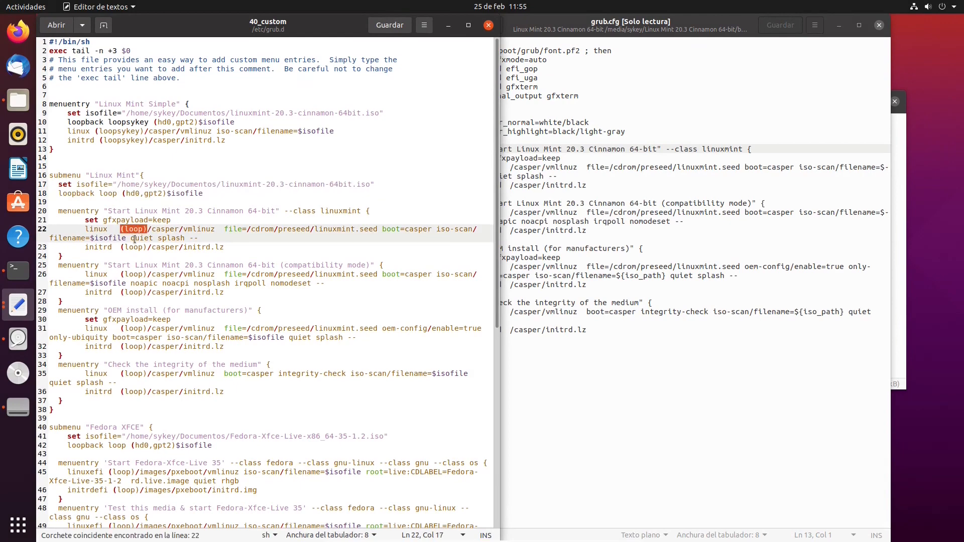
Examine the start of the first linux line in grub.cfg, just before the /casper/vmlinuz path
click(575, 151)
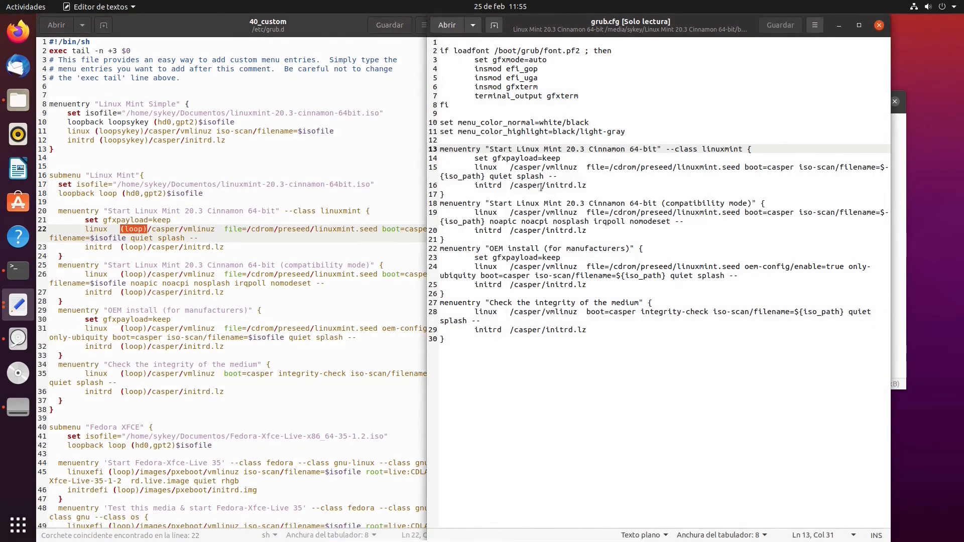
click(503, 167)
drag(503, 167, 474, 170)
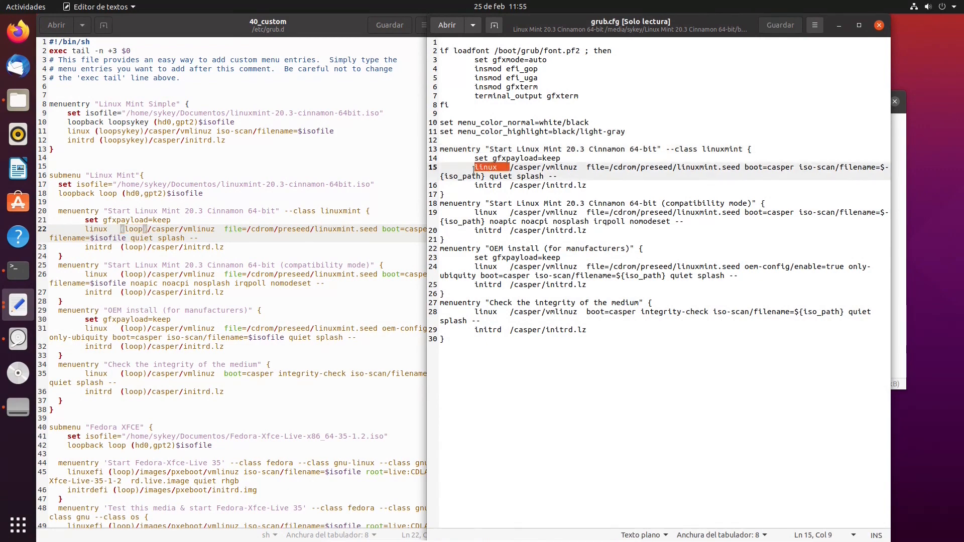
click(510, 169)
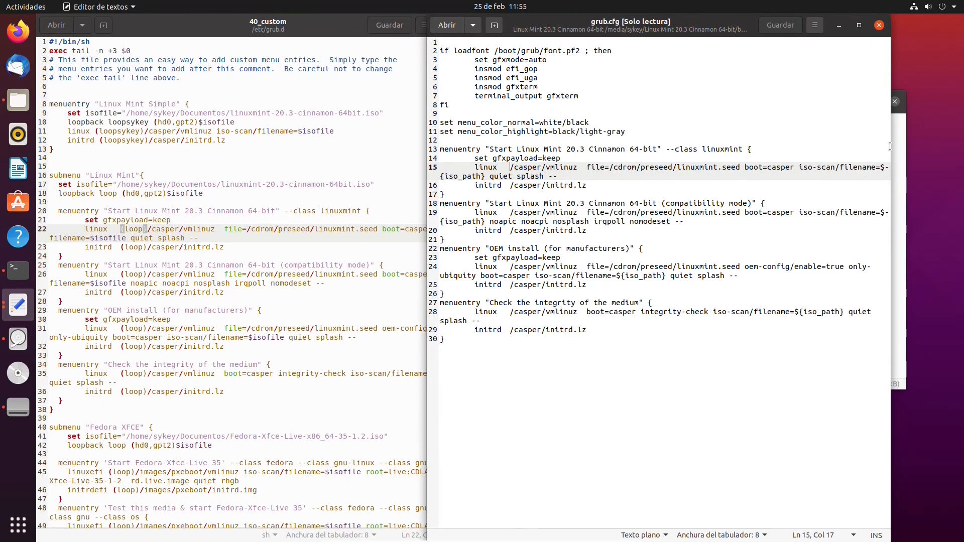
Widen the grub.cfg window and compare its first iso-scan/filename=${iso_path} parameter with $isofile in the "Linux Mint" submenu
drag(889, 147, 941, 145)
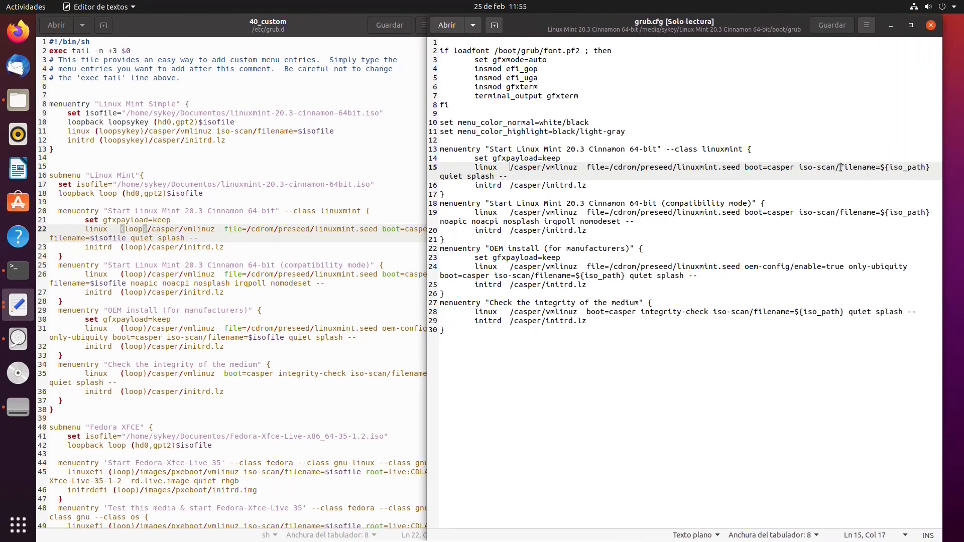
drag(841, 167, 937, 169)
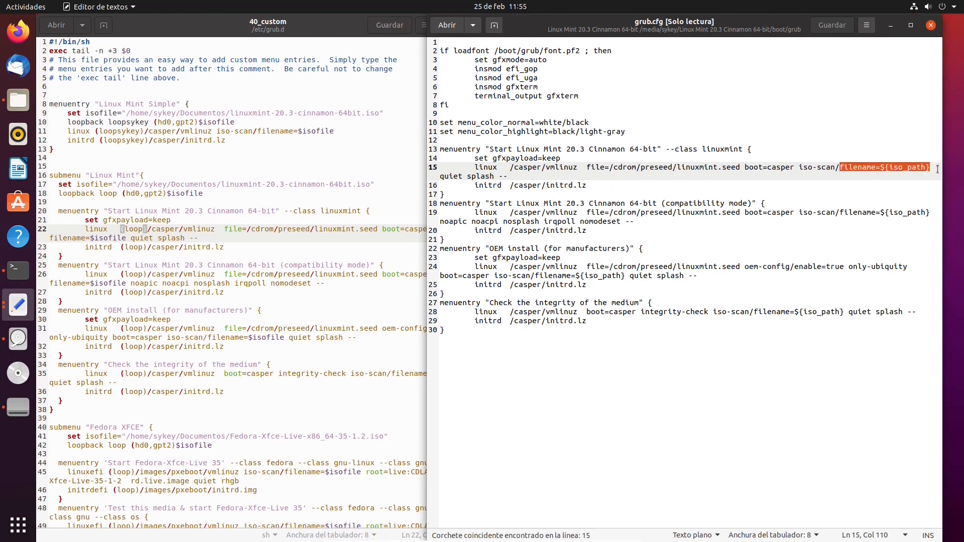
click(887, 166)
drag(879, 168, 932, 168)
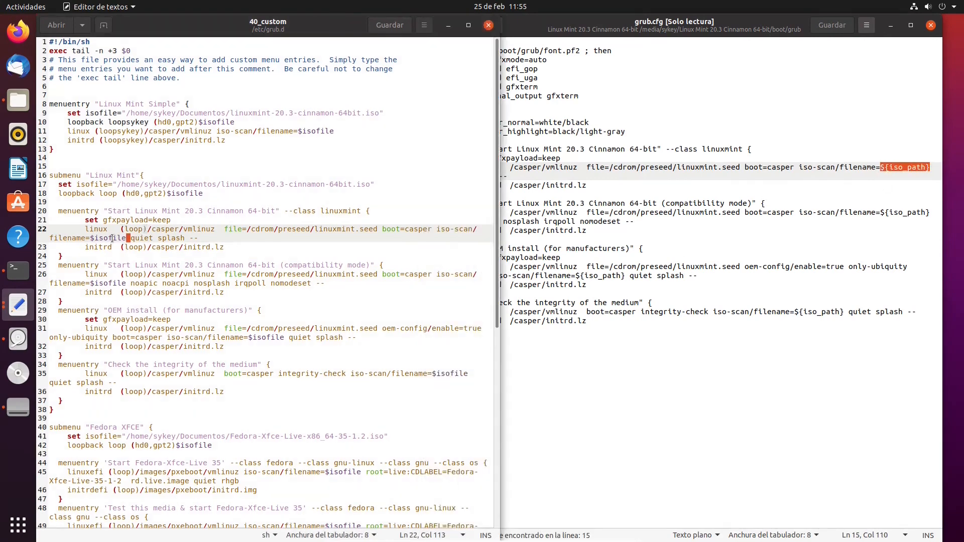
drag(129, 239, 89, 236)
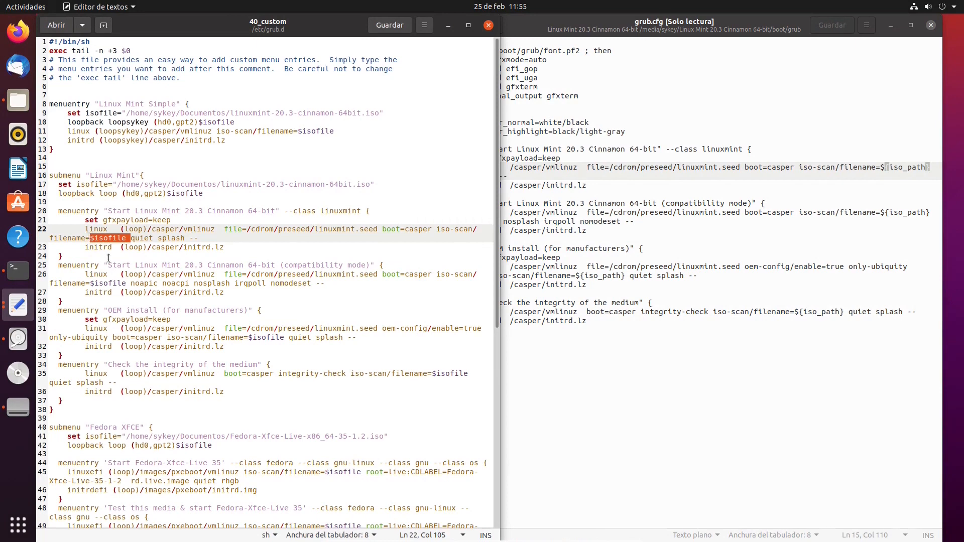
click(800, 168)
drag(800, 168, 930, 167)
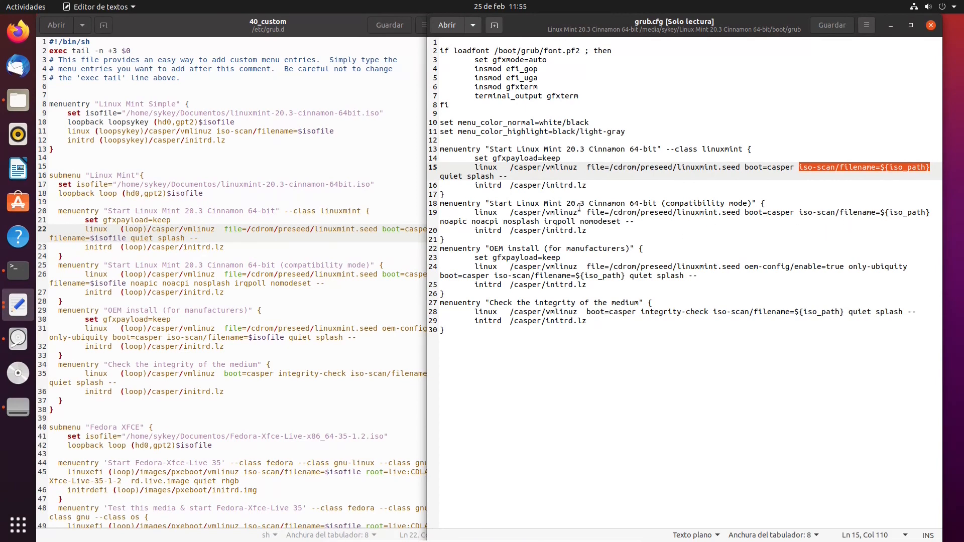
Examine the /casper/initrd.lz path in the first initrd line of grub.cfg and where a loop device prefix belongs
click(595, 185)
drag(559, 184, 511, 181)
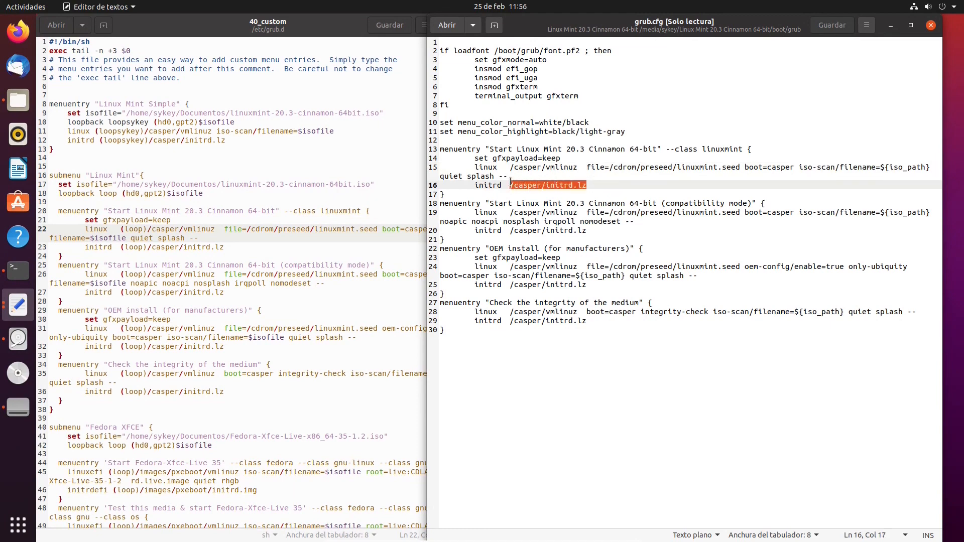
click(507, 185)
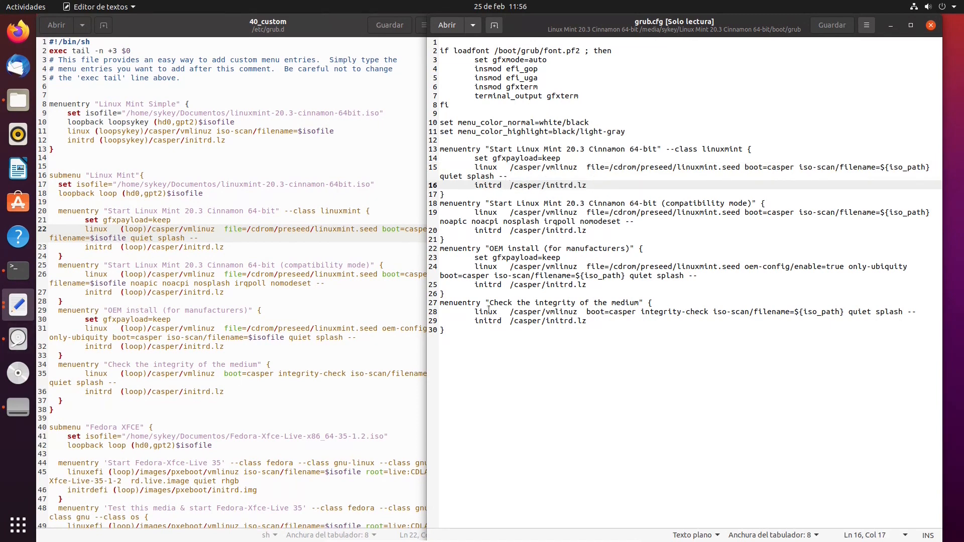
Match the four menuentry lines in grub.cfg with the four nested in the "Linux Mint" submenu of 40_custom
click(451, 303)
click(459, 248)
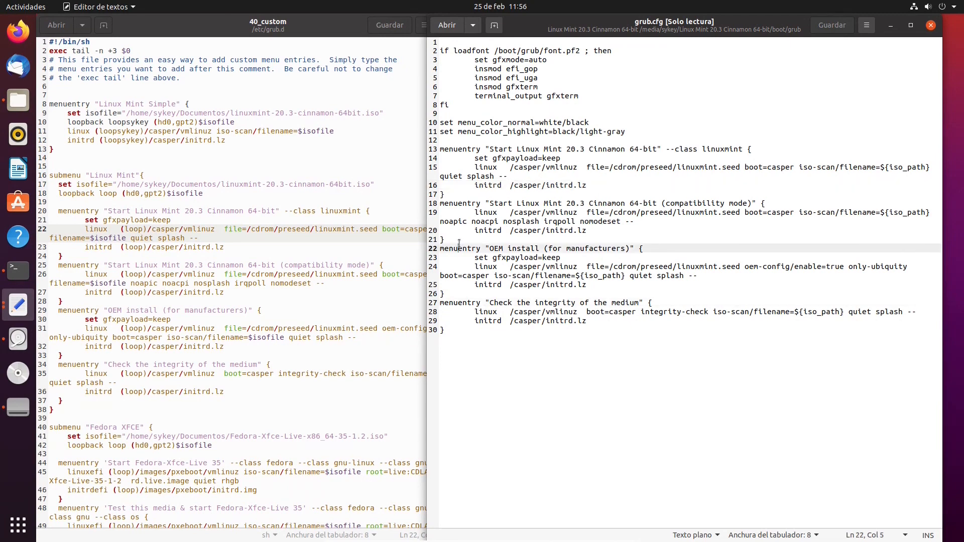
click(459, 202)
click(458, 149)
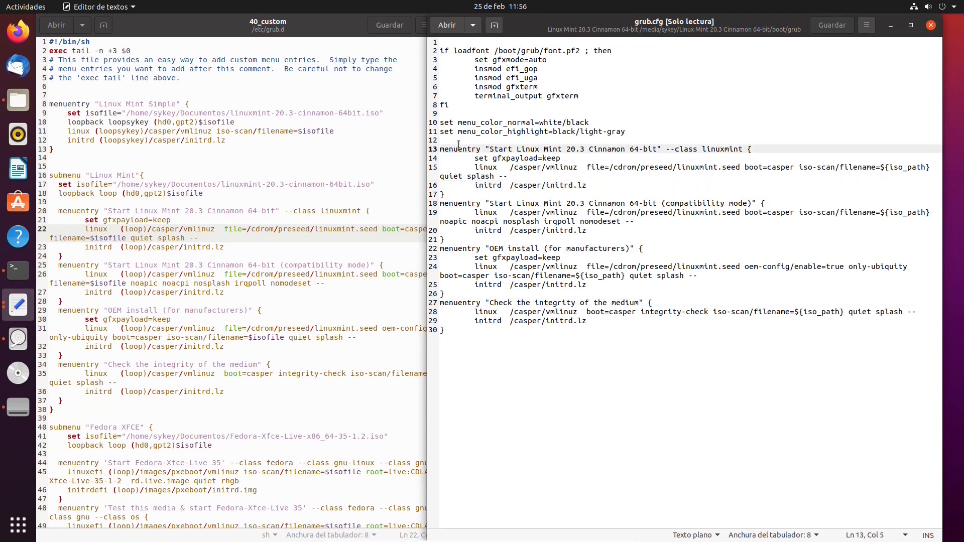
click(78, 365)
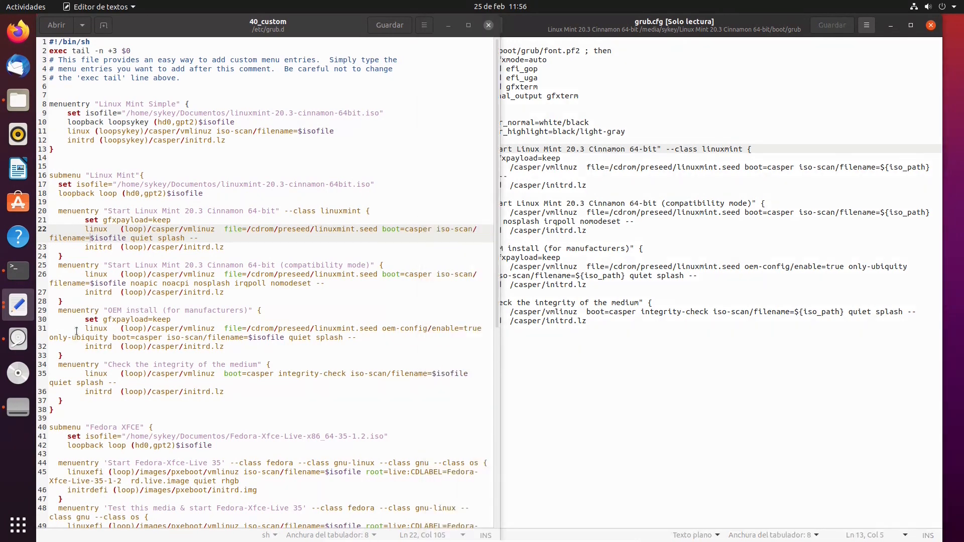
click(71, 310)
click(69, 267)
click(79, 212)
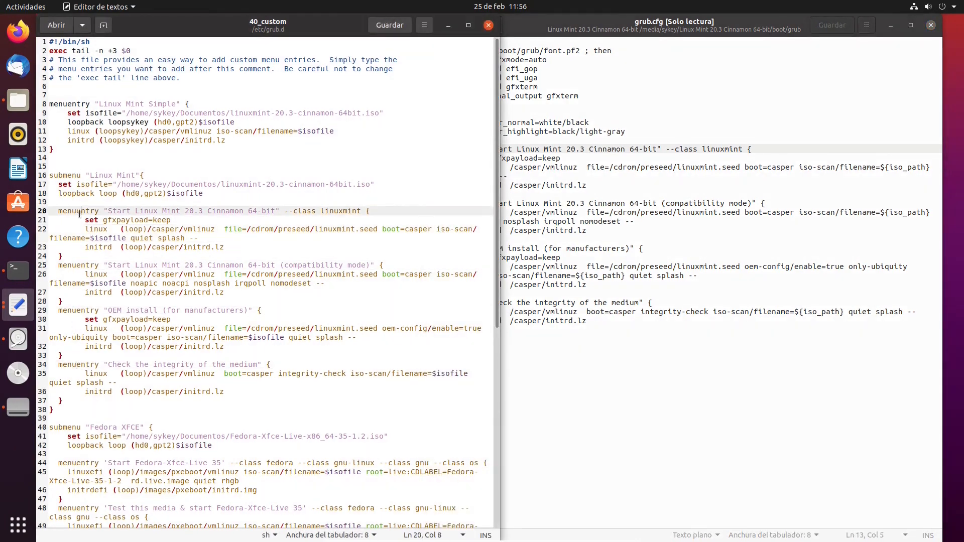
Review the boot entries taken from grub.cfg and the two isofile and loopback lines added above them in 40_custom
drag(608, 320, 438, 153)
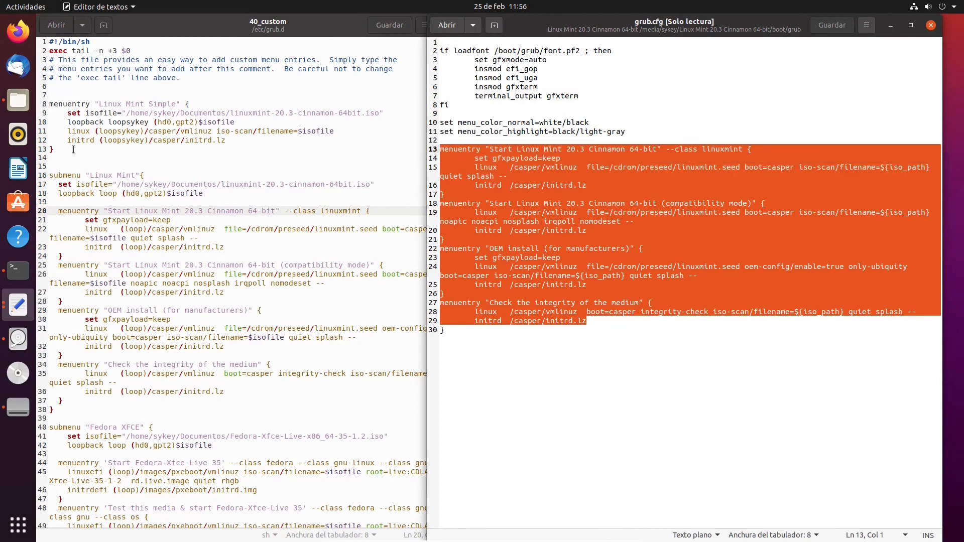
click(220, 193)
drag(220, 193, 47, 189)
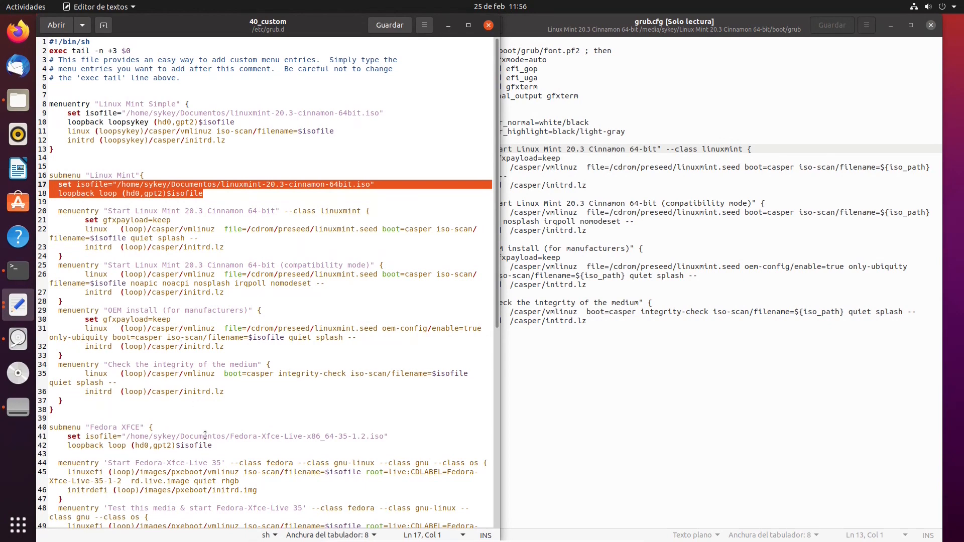
View the "Fedora XFCE" and "Open SUSE" submenus in 40_custom and close Linux Mint's grub.cfg
click(167, 427)
scroll(165, 434, down, 10)
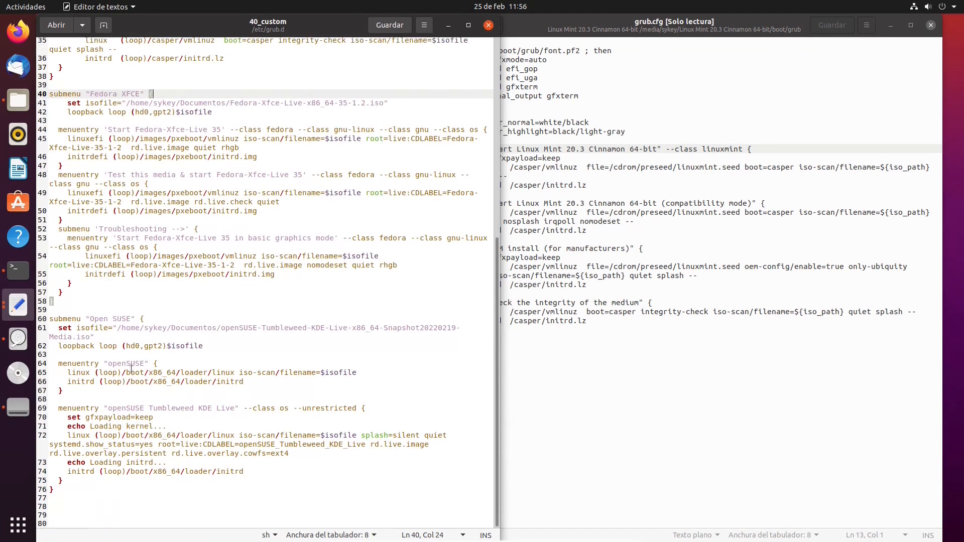
click(930, 26)
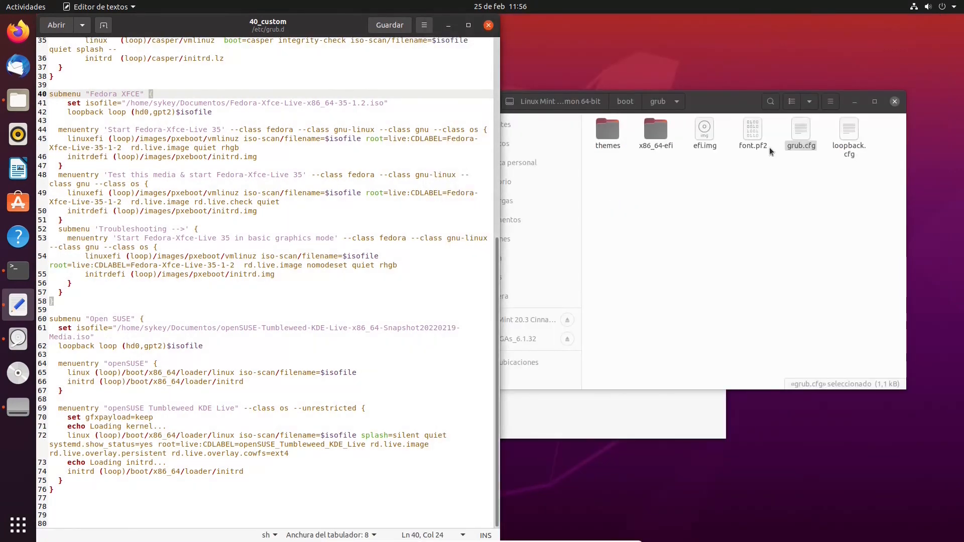
Mount the openSUSE Tumbleweed KDE Live ISO from the Documentos folder with the disk image mounter
click(638, 268)
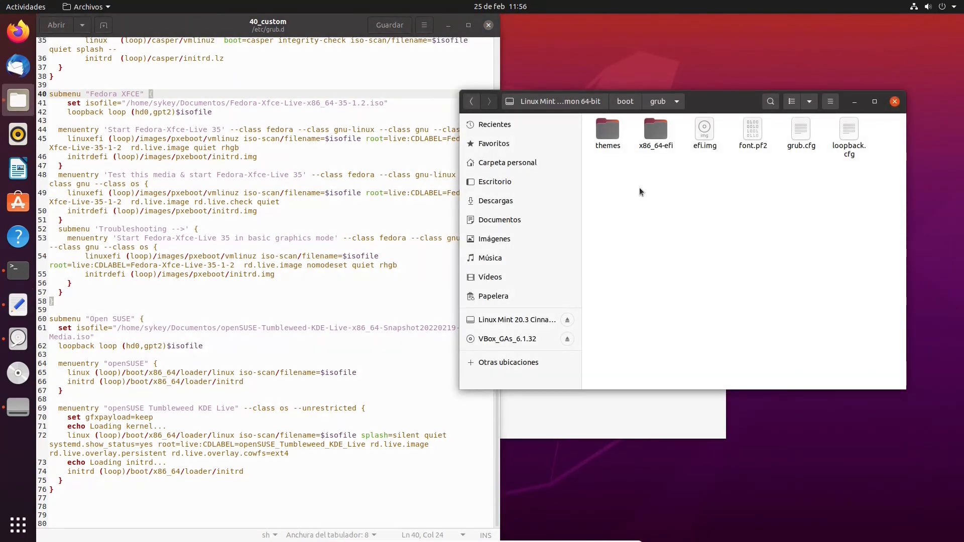
click(525, 224)
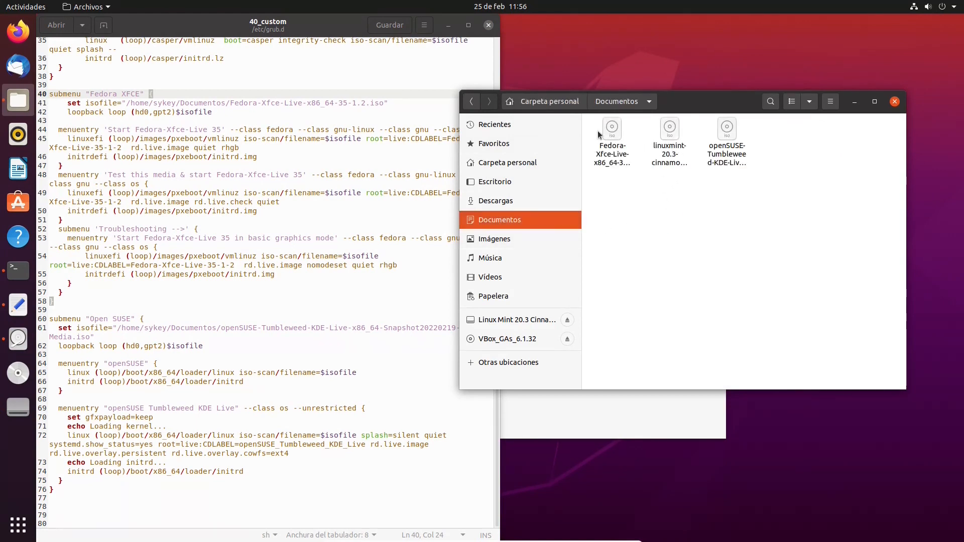
click(728, 133)
right_click(728, 133)
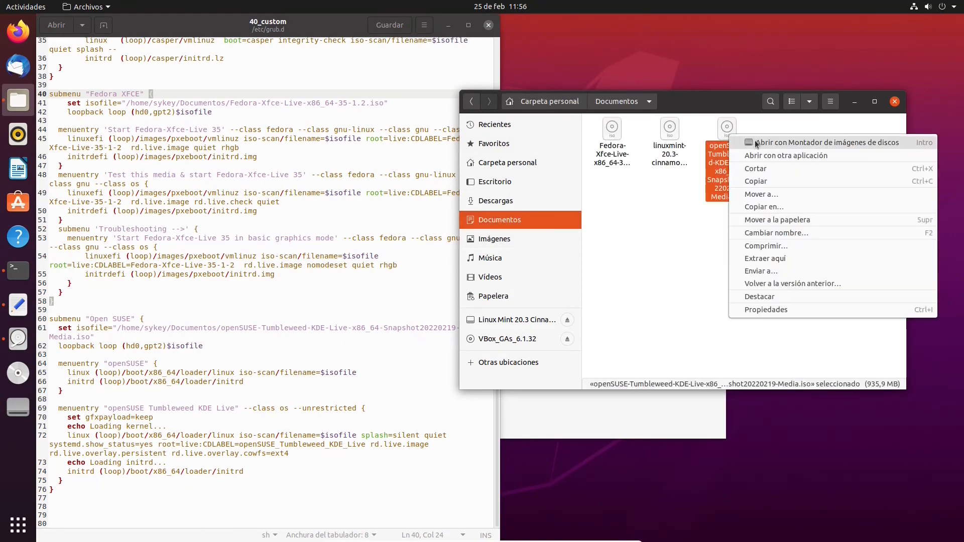
click(756, 143)
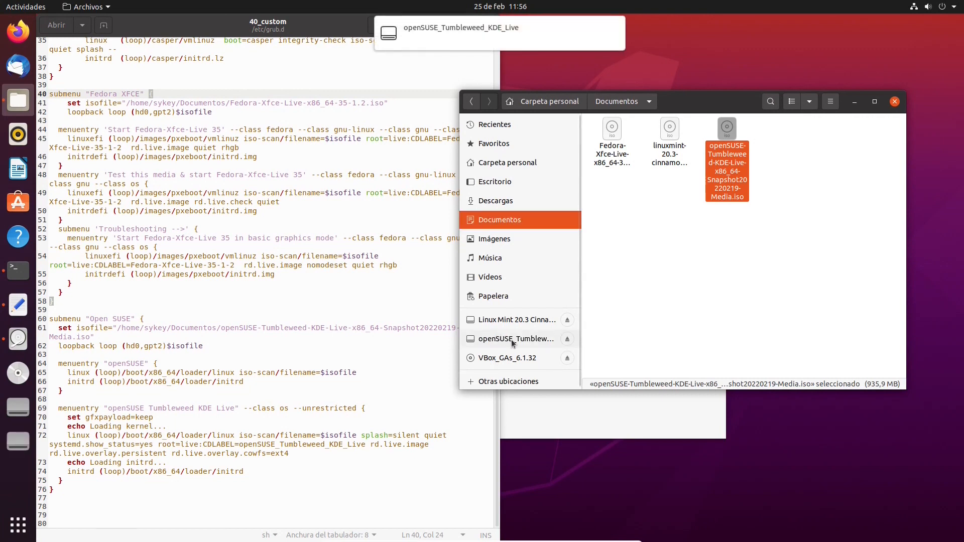
Open the boot/grub2 folder inside the mounted openSUSE image
click(555, 342)
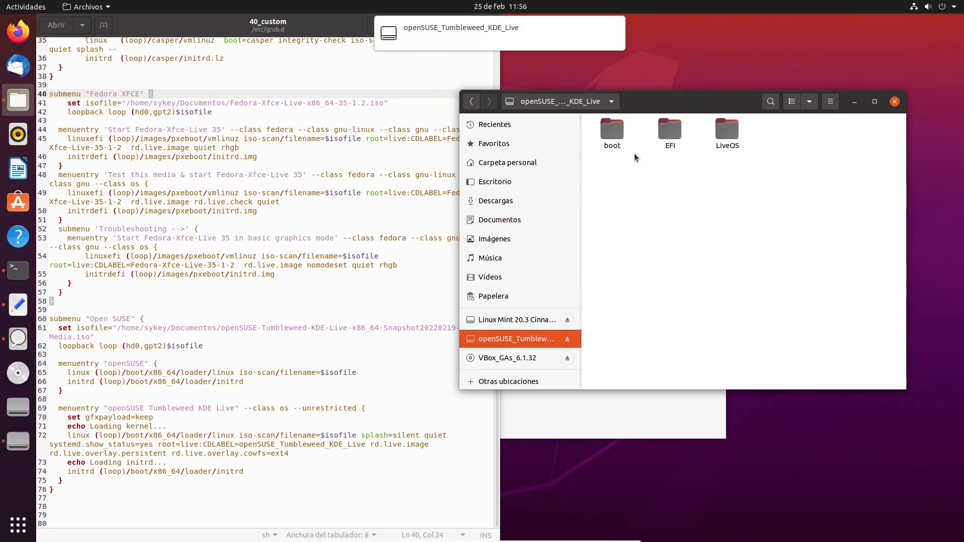
double_click(613, 131)
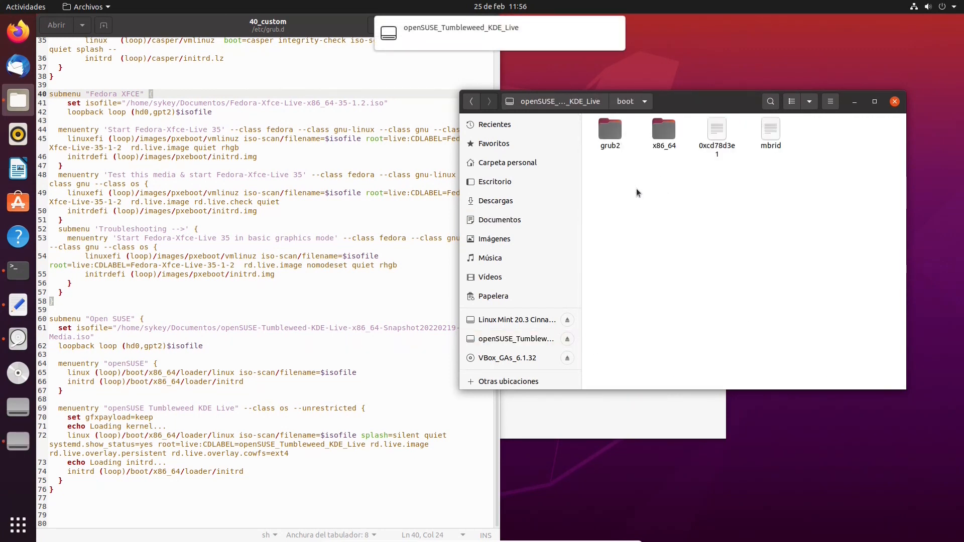
double_click(621, 137)
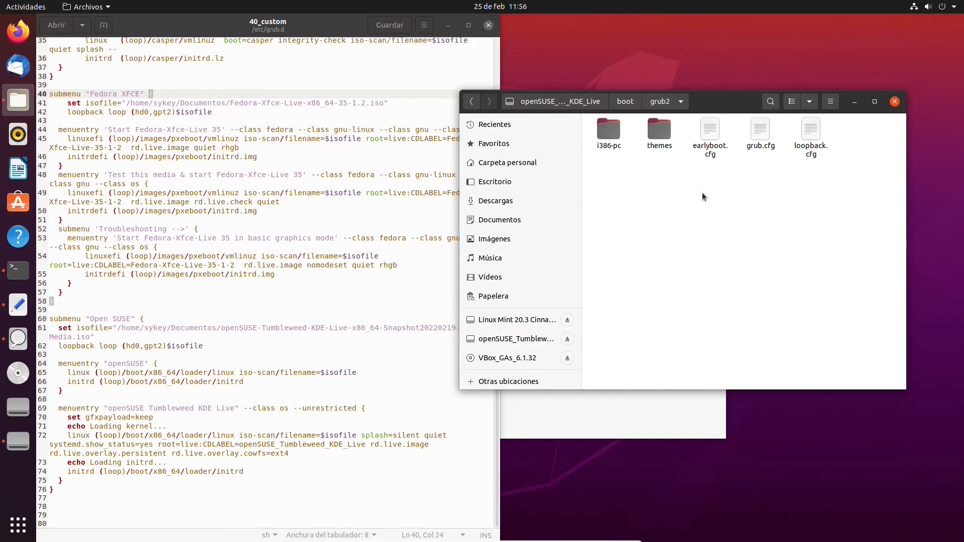
Open grub.cfg from the mounted openSUSE image's grub2 folder in the text editor and place it beside 40_custom
click(759, 131)
right_click(758, 136)
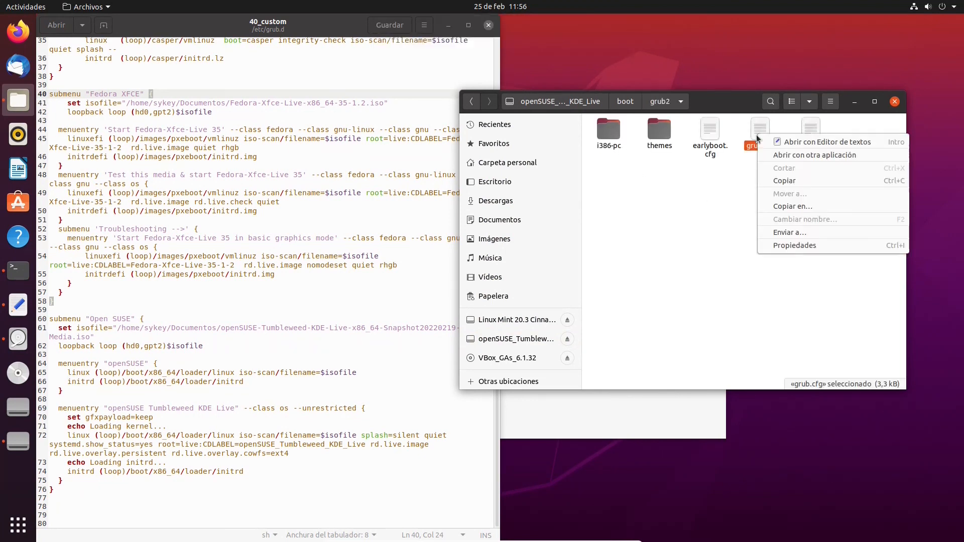
click(781, 142)
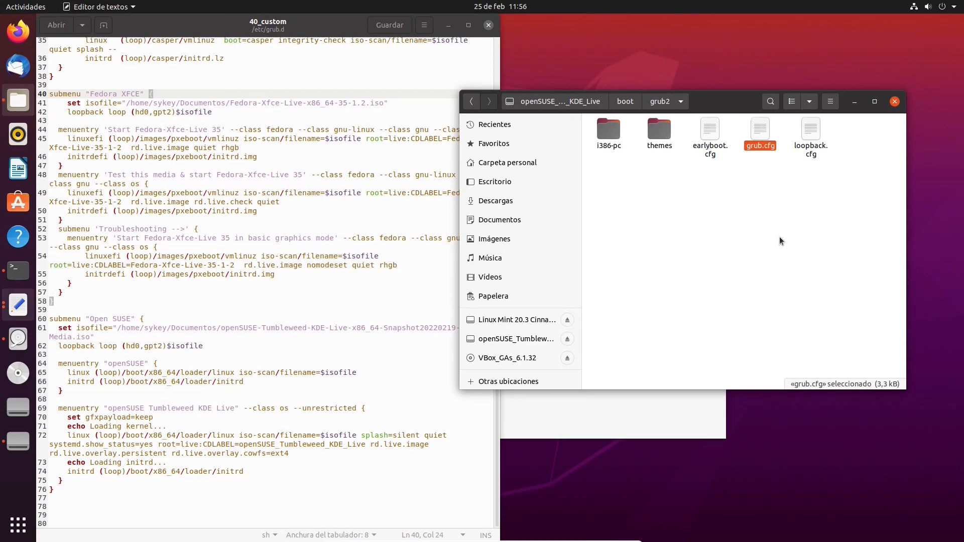
drag(318, 23, 756, 22)
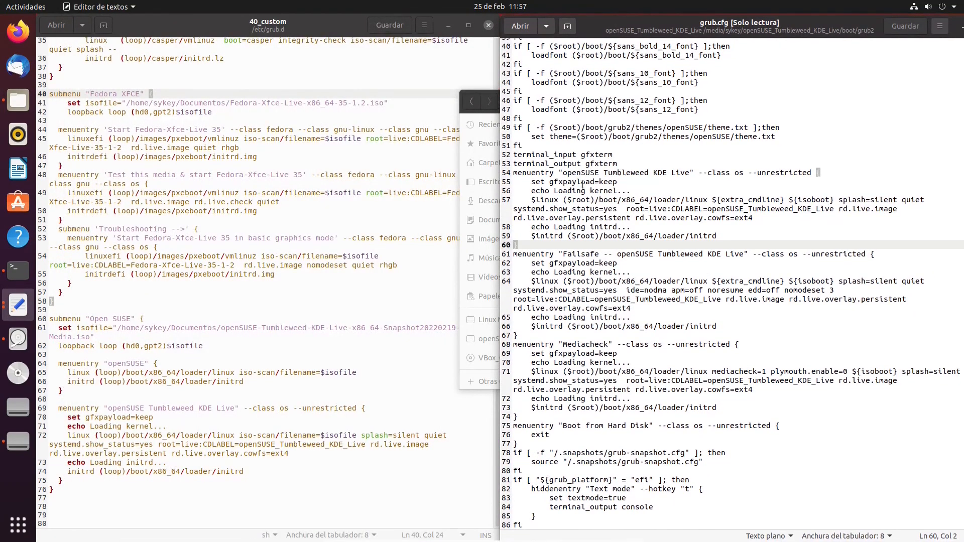
Highlight the menu entries in openSUSE's grub.cfg, singling out "openSUSE Tumbleweed KDE Live" and the $ sign and ($root) in its linux line
drag(515, 171, 549, 435)
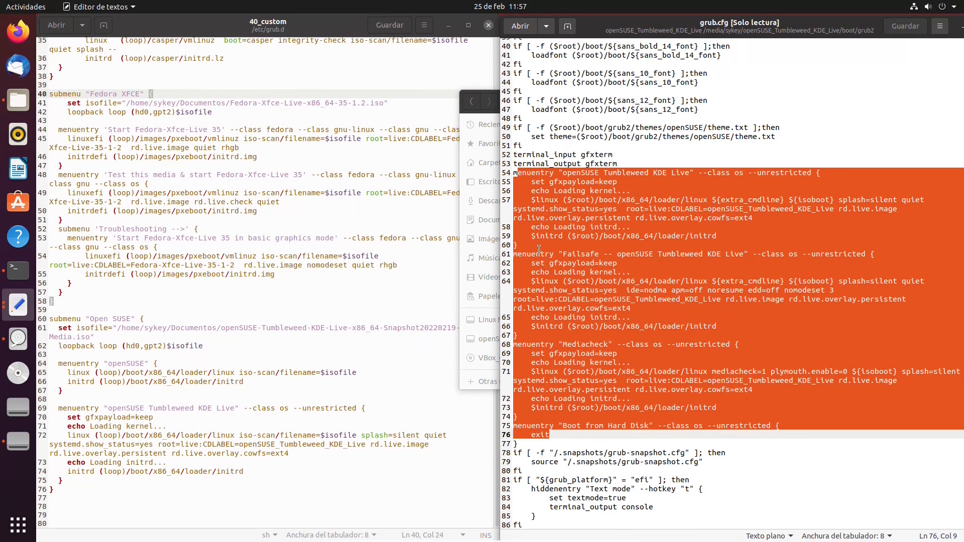
drag(537, 246, 494, 170)
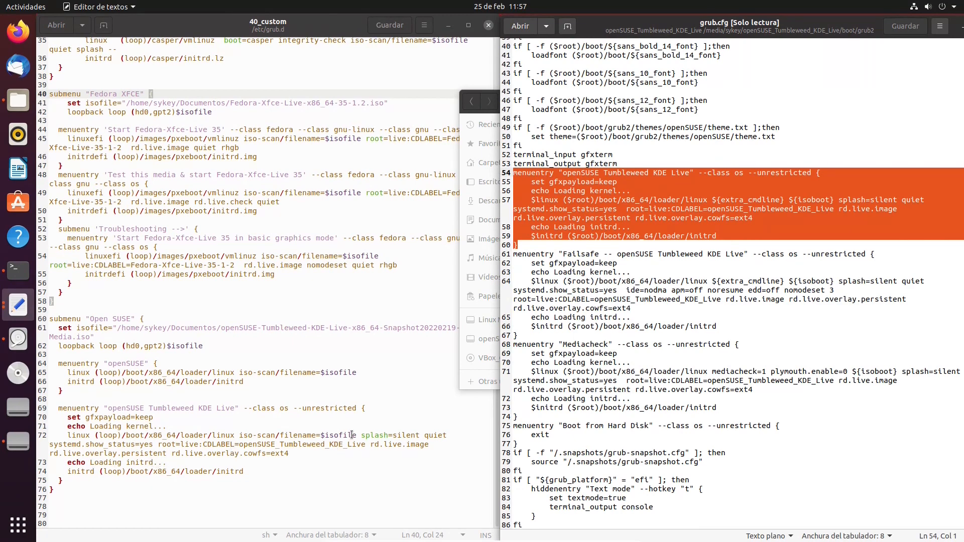
click(538, 200)
click(533, 199)
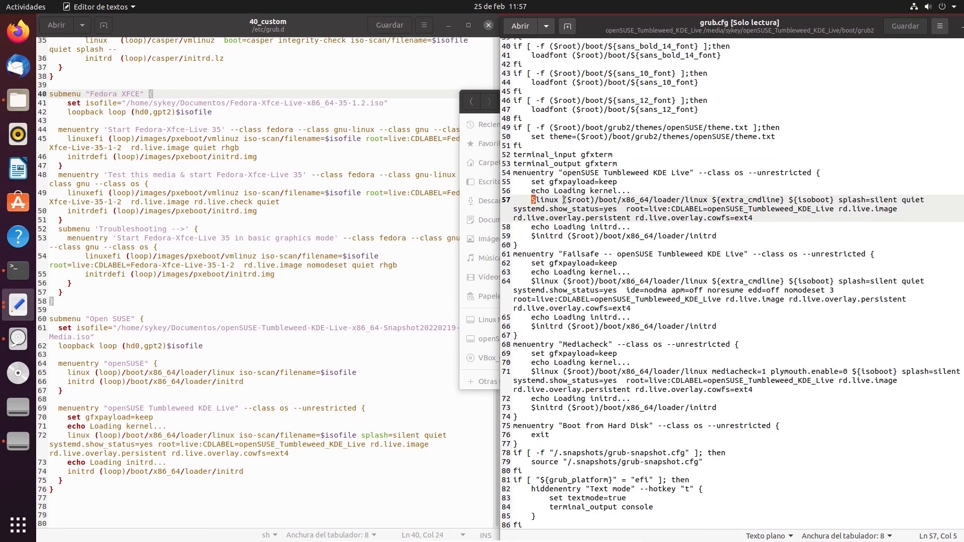
drag(564, 200, 594, 199)
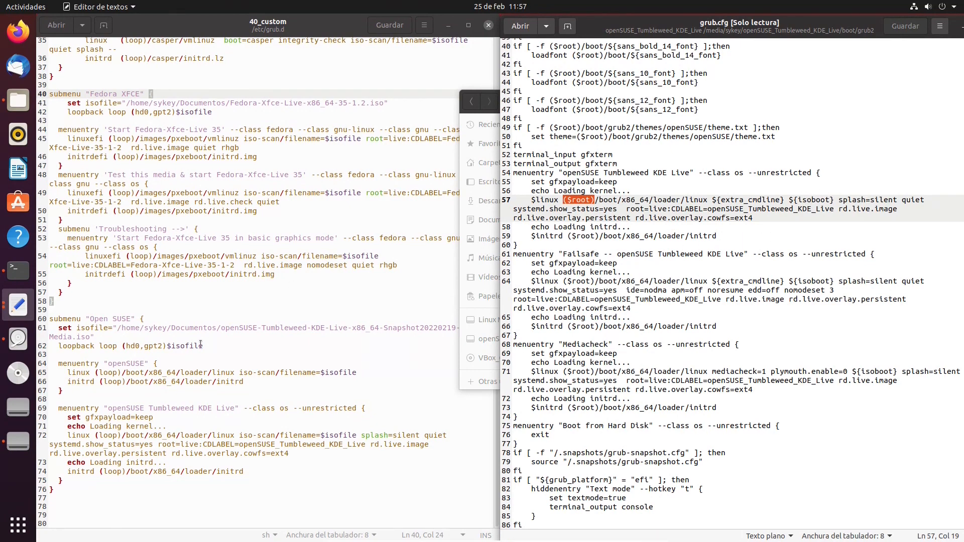
Compare iso-scan/filename=$isofile in 40_custom with ${extra_cmdline} ${isoboot} in grub.cfg, and highlight ($root) in the initrd line
click(249, 433)
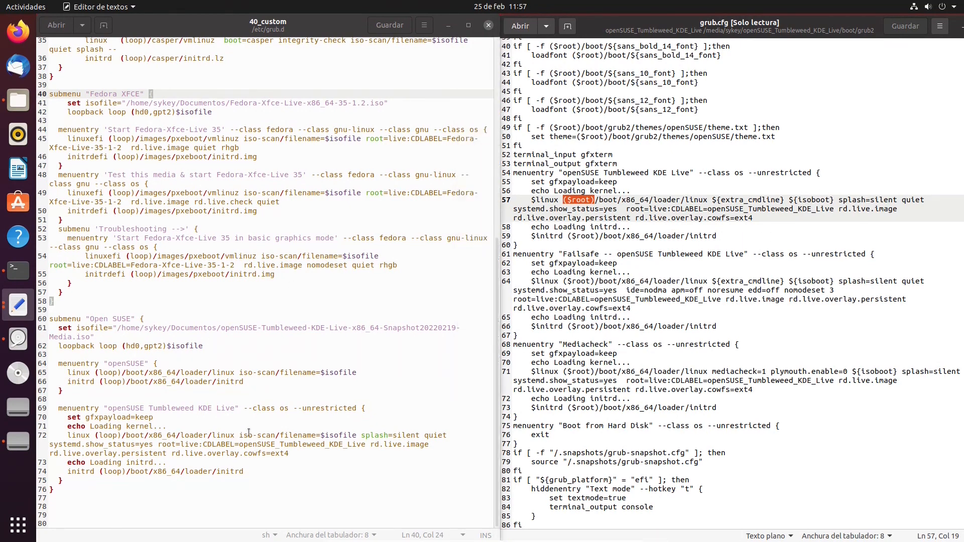
drag(249, 432, 355, 435)
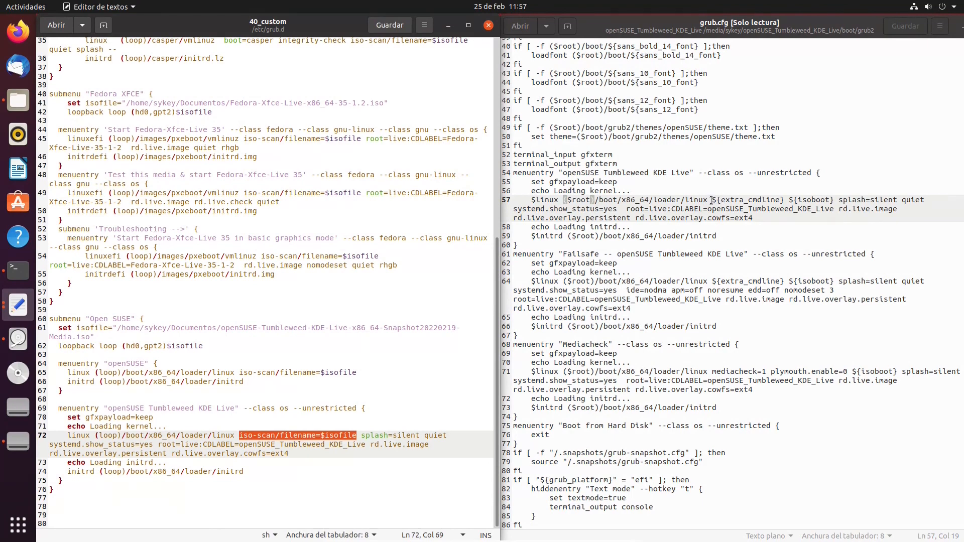
drag(711, 200, 835, 200)
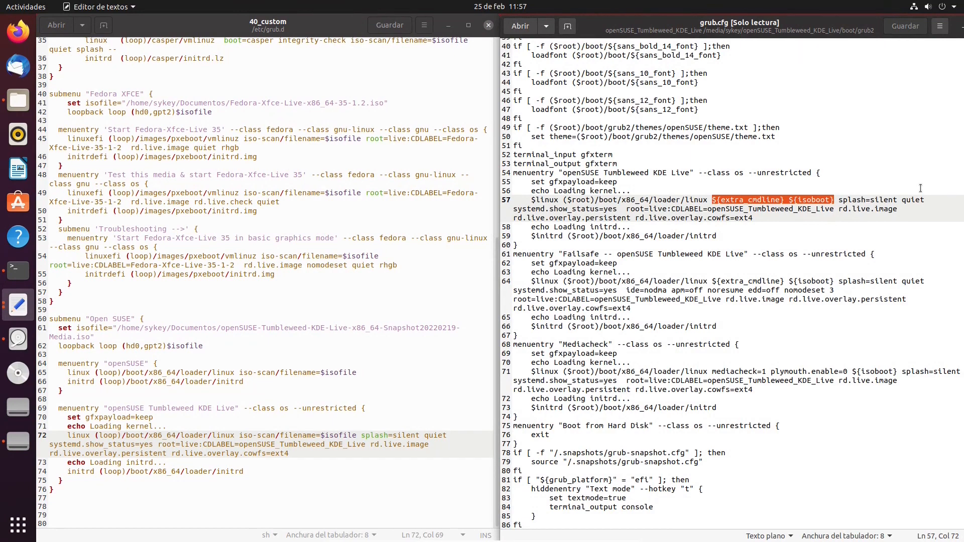
click(569, 236)
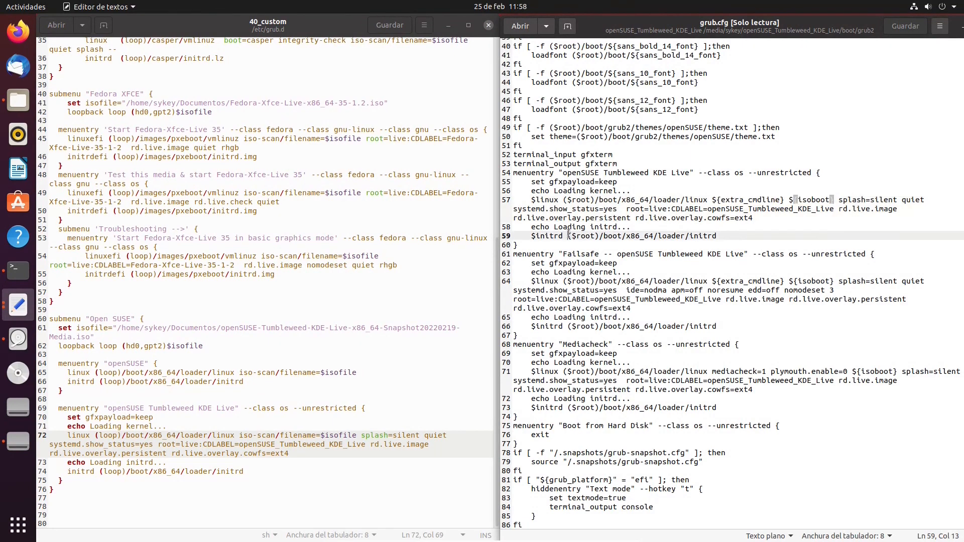
click(600, 235)
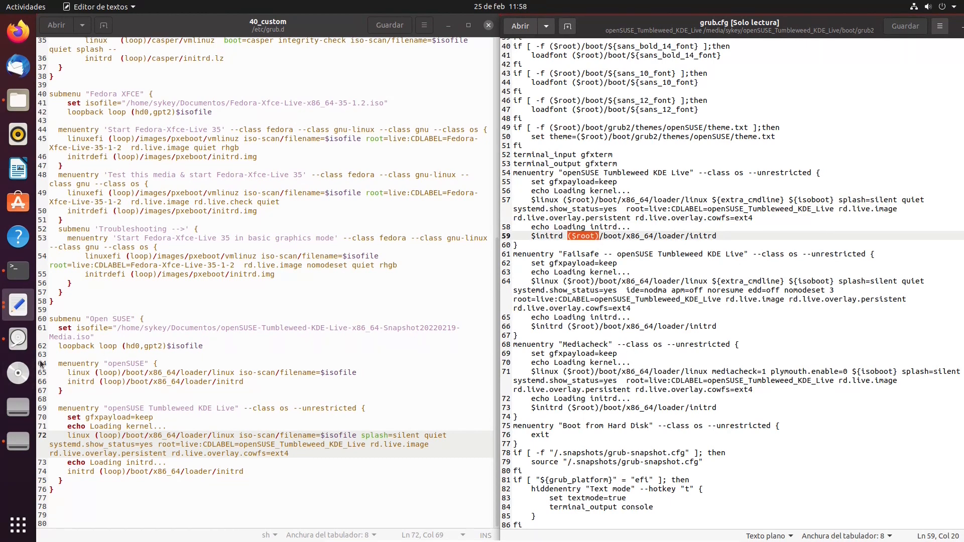
Highlight the isofile and loopback lines of the "Open SUSE" submenu and review the linux lines of the 40_custom entries
drag(212, 348, 50, 328)
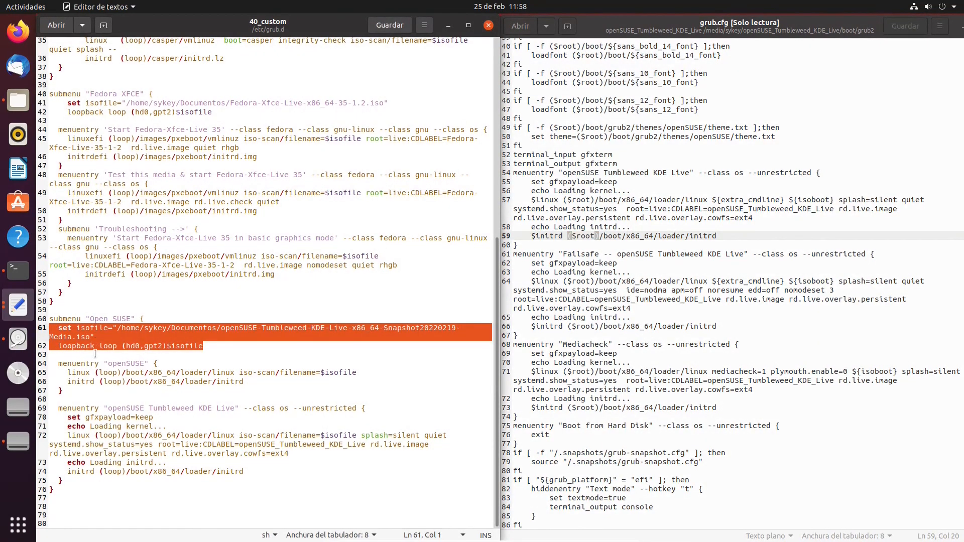
click(106, 373)
click(114, 445)
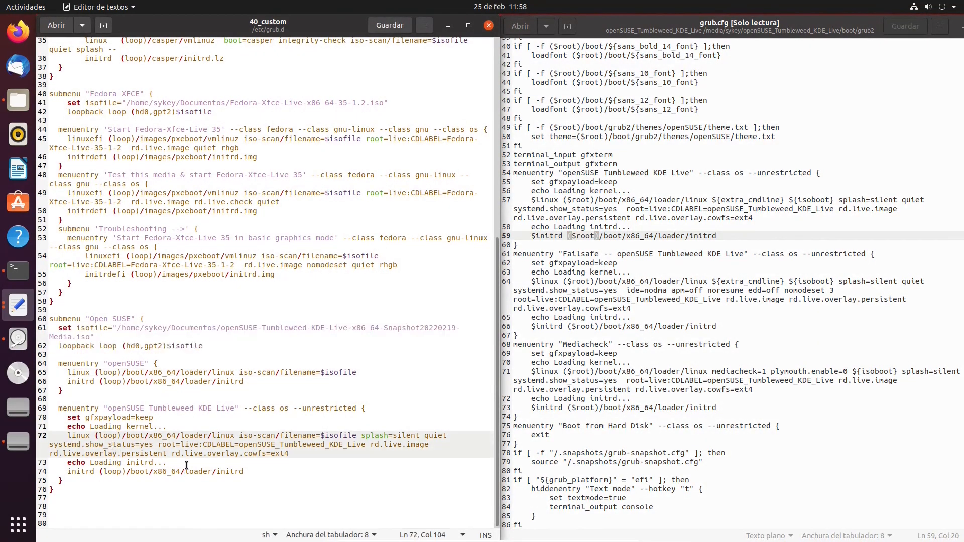
click(107, 257)
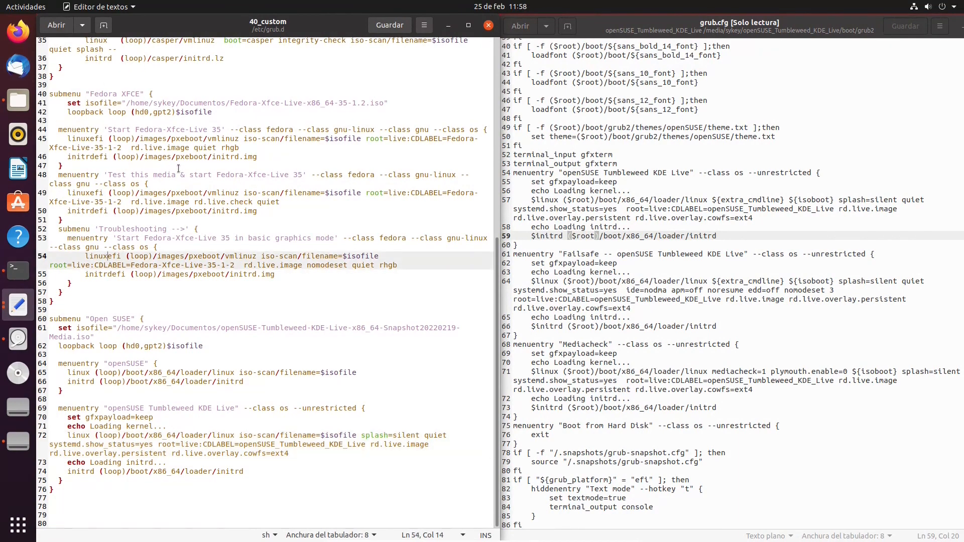
Close both 40_custom and the openSUSE grub.cfg
click(489, 25)
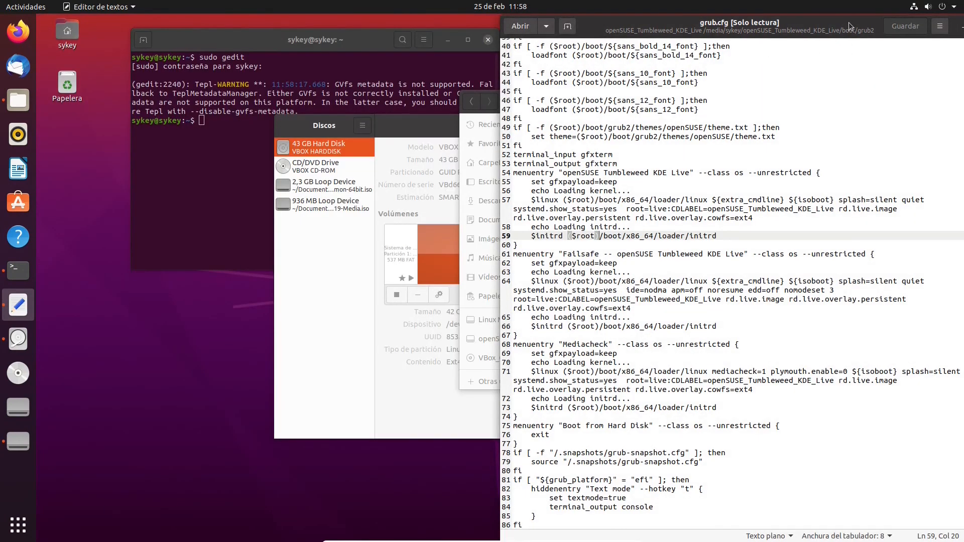
drag(851, 26, 732, 31)
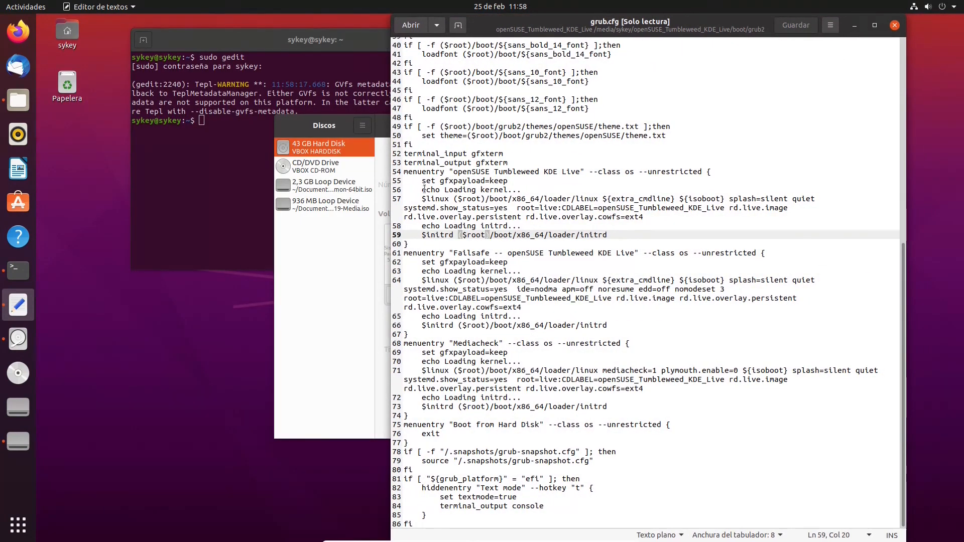
click(895, 26)
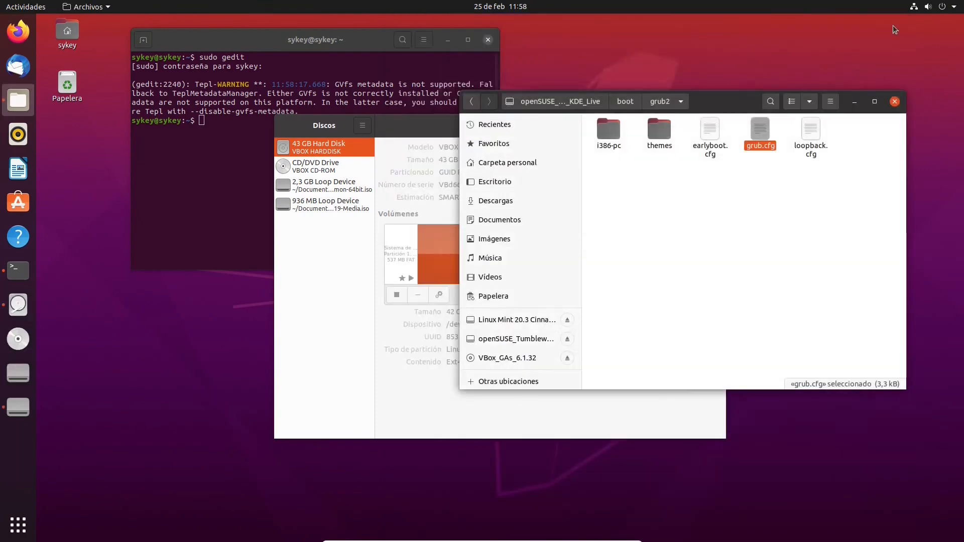
Open 40_custom for editing from the terminal with sudo gedit /etc/grub.d/40_custom
click(205, 159)
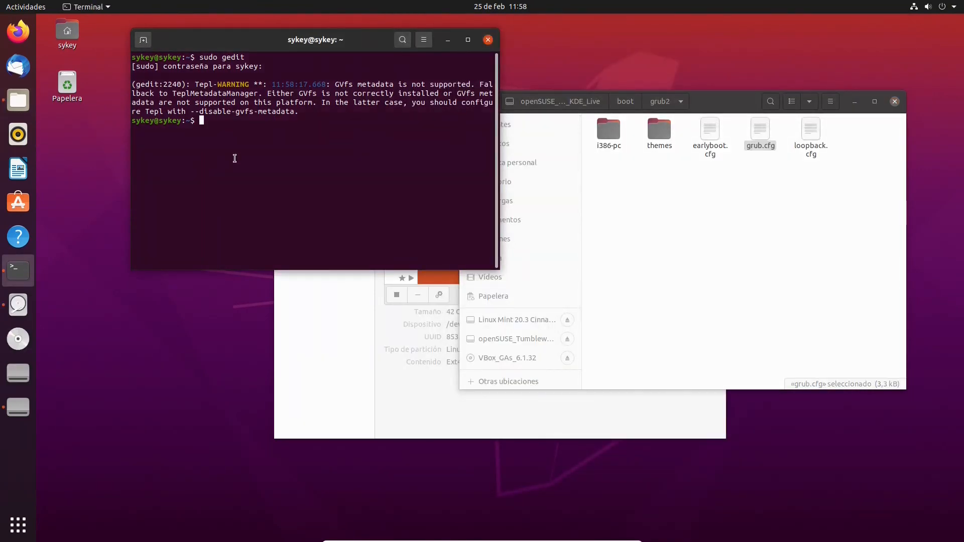
key(Up)
key(Up)
key(Up)
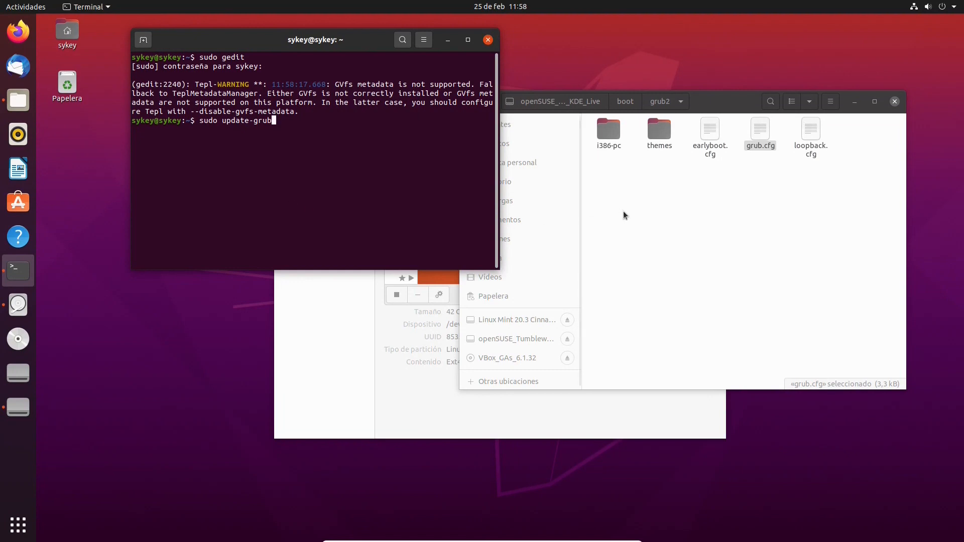
key(Up)
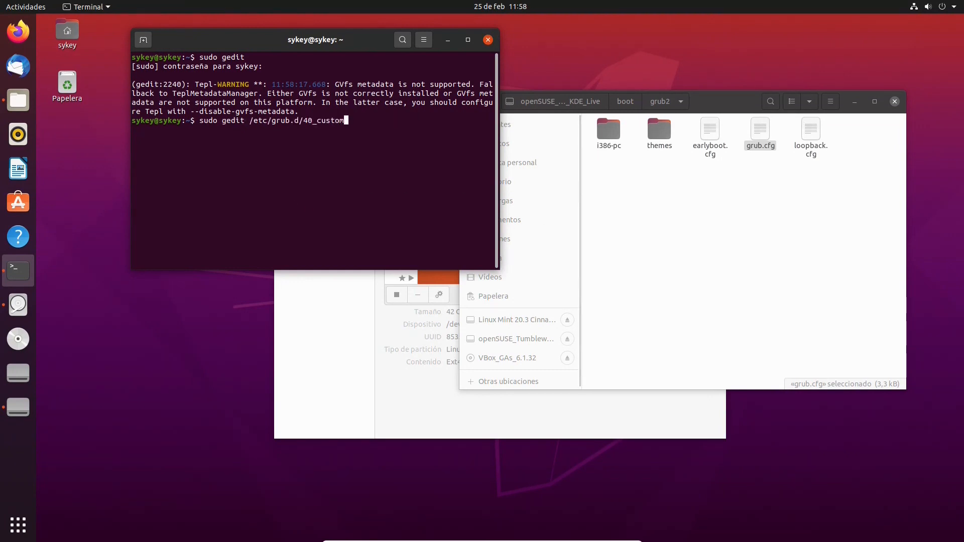
key(Return)
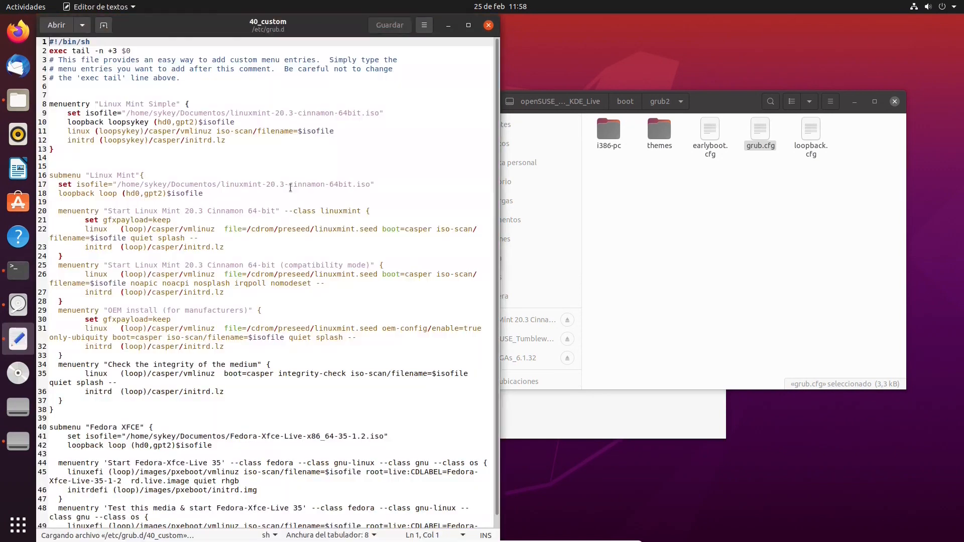
Add a surplus closing brace on line 38 at the end of the "Linux Mint" submenu, then save and close 40_custom
click(70, 410)
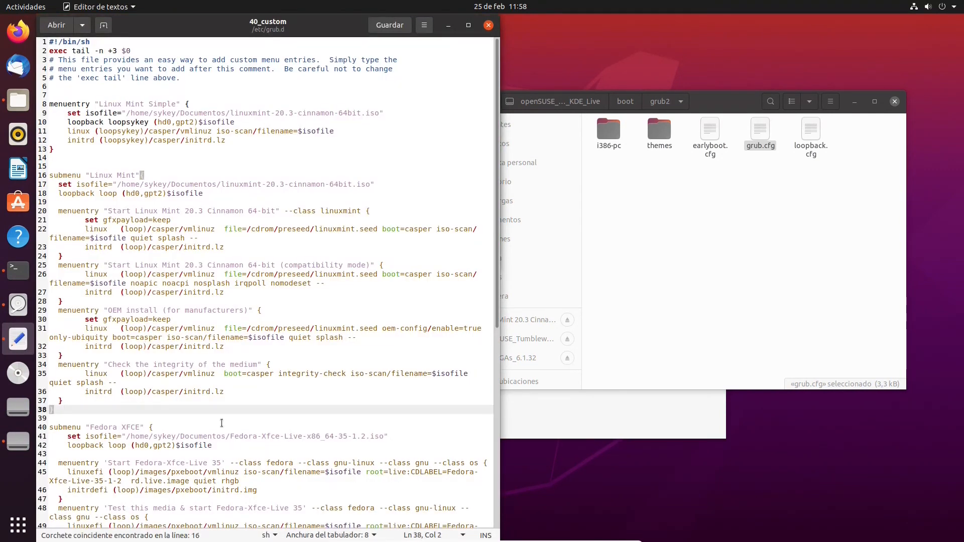
key(BackSpace)
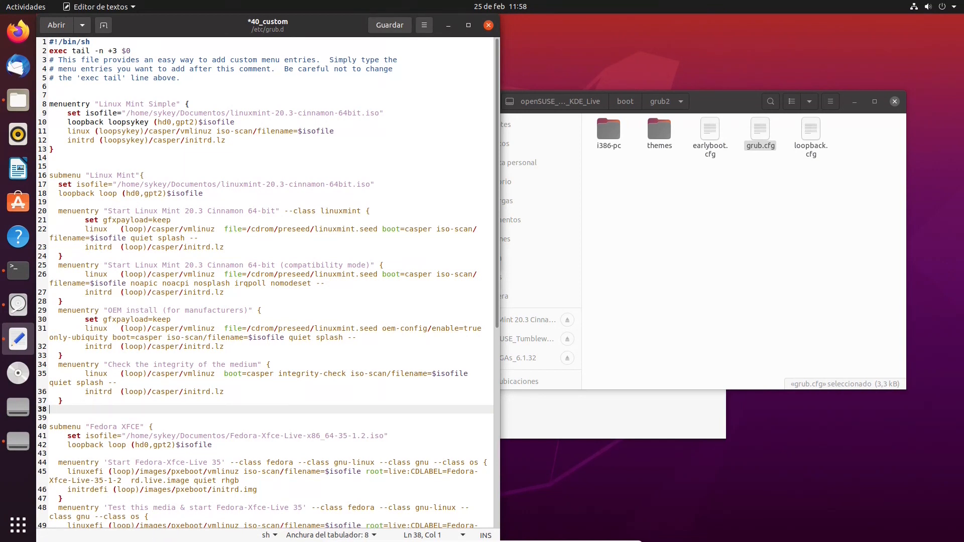
text(}})
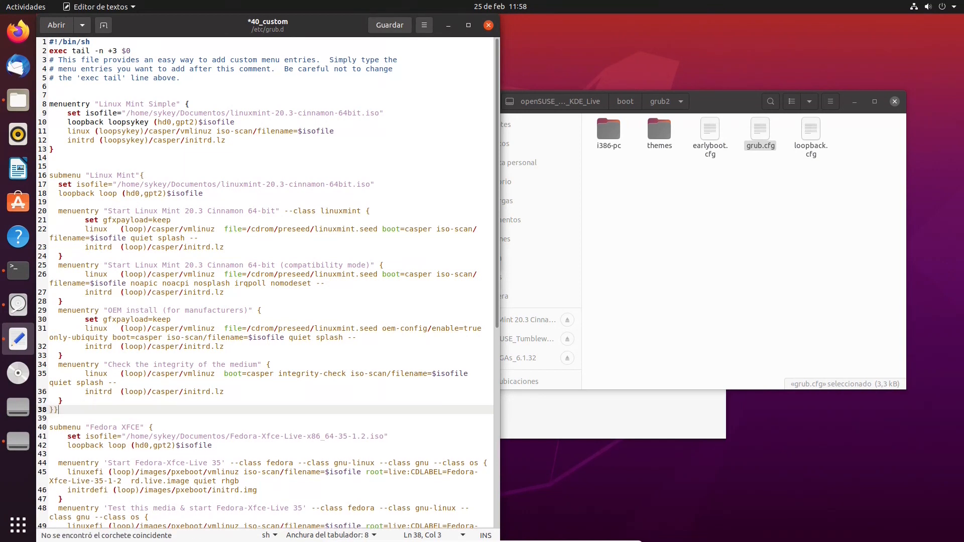
click(389, 25)
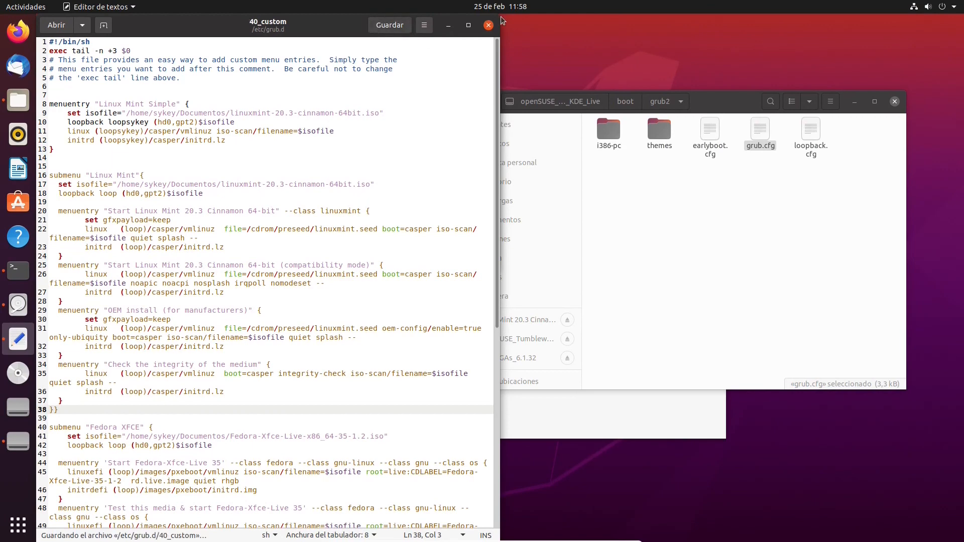
click(488, 25)
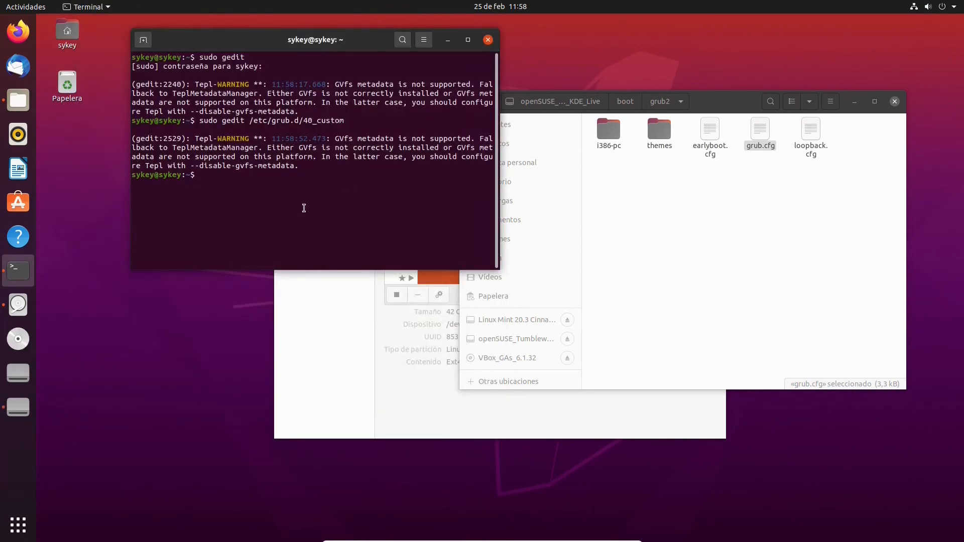
Run sudo update-grub in the terminal and highlight the output line that gives the syntax error's location
key(Up)
key(Up)
key(Up)
key(Up)
key(Return)
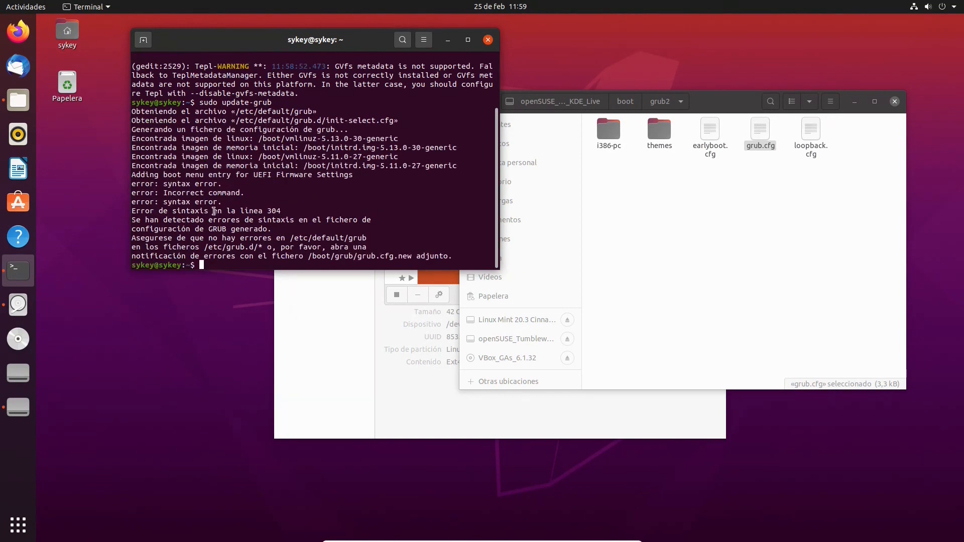
drag(284, 209, 130, 212)
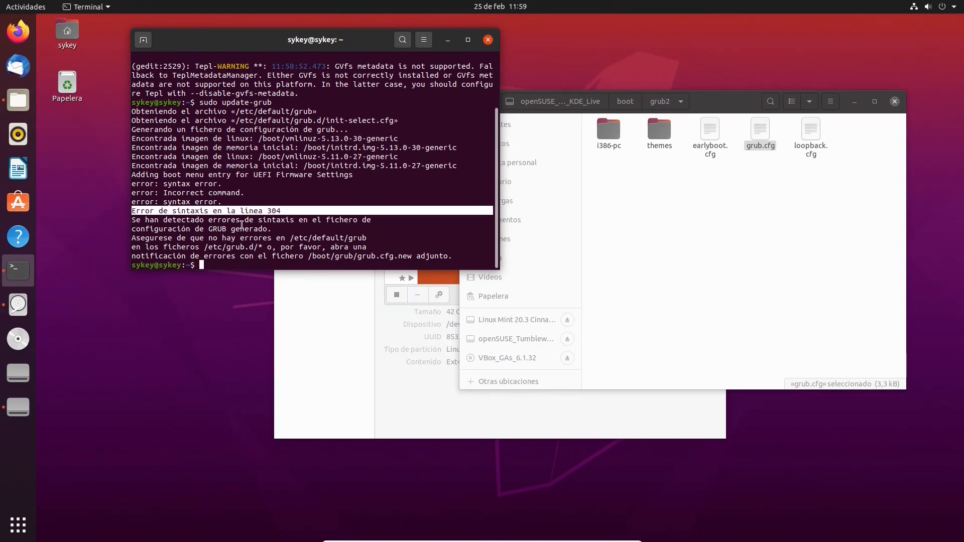
Reopen /etc/grub.d/40_custom with sudo gedit and delete the surplus closing brace on line 38
key(Up)
key(Up)
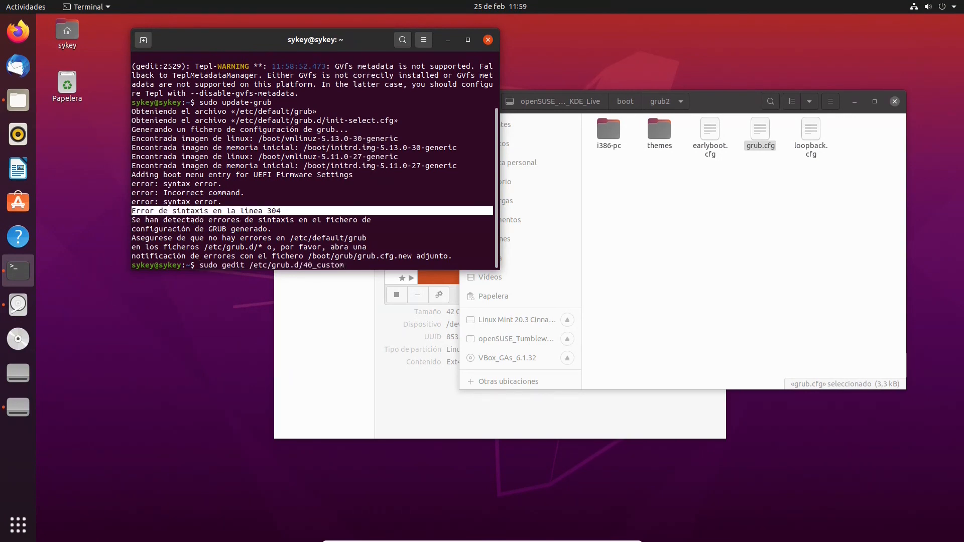
key(Return)
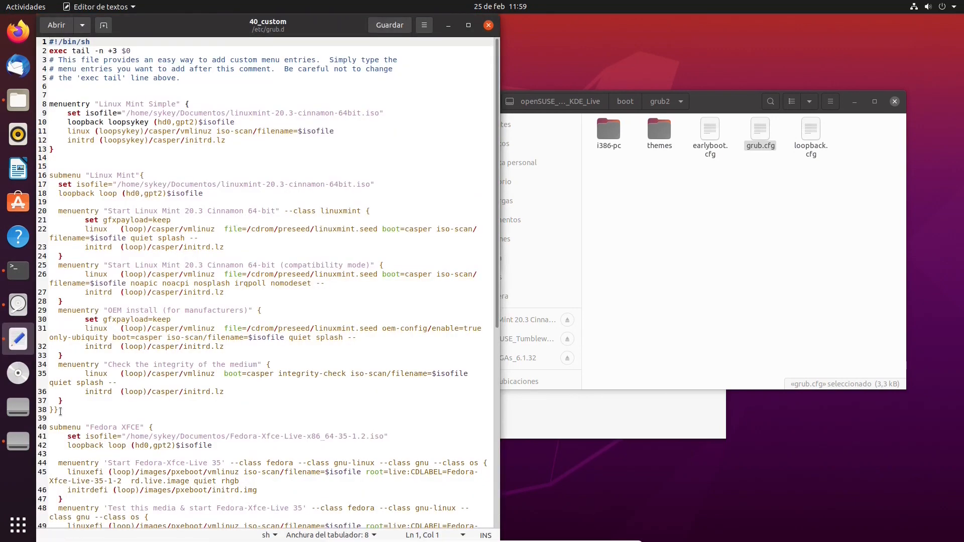
click(61, 410)
key(BackSpace)
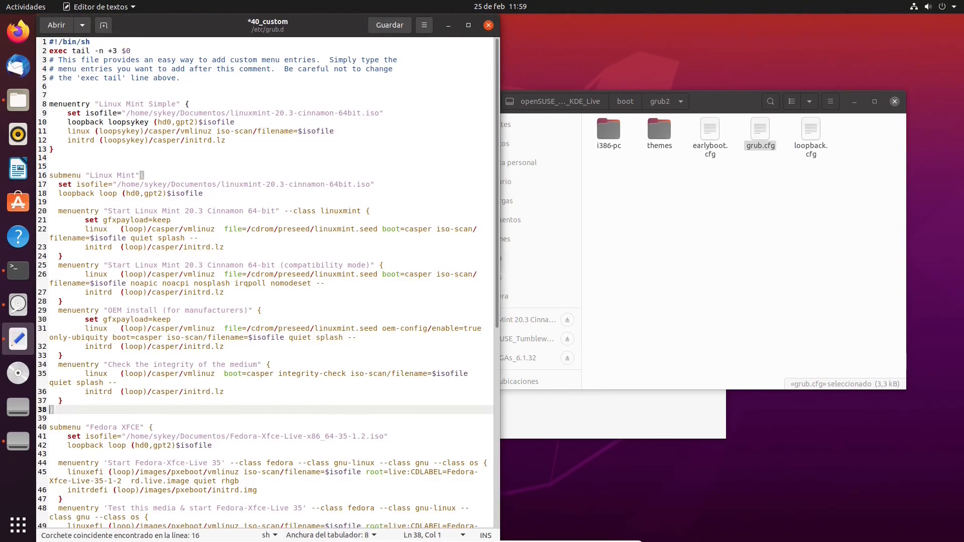
Step through the lines of 40_custom to check the brace pairs of the "Linux Mint" and "Fedora XFCE" submenus
key(Up)
key(Right)
key(Right)
key(Up)
key(Up)
key(Up)
key(Up)
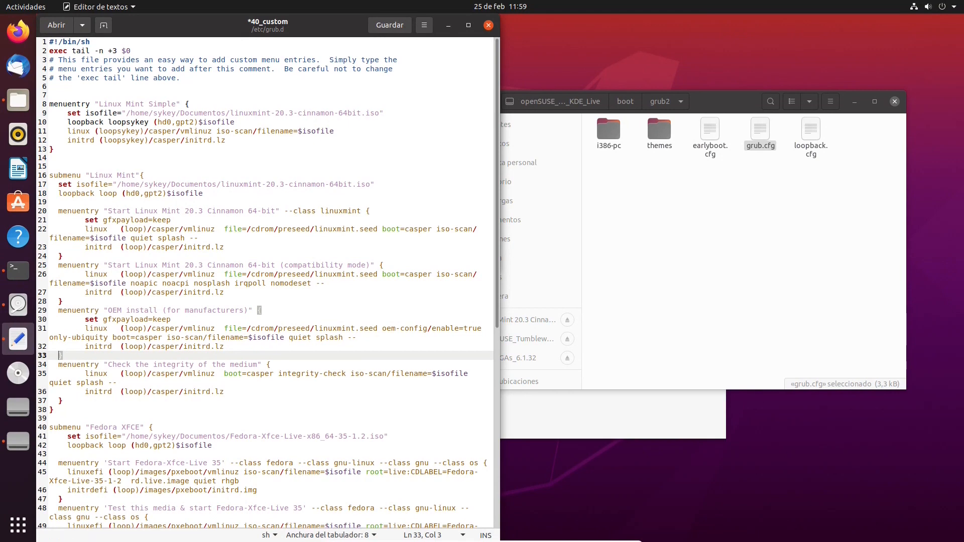
key(Down)
key(Down)
key(Down)
key(Down)
key(Down)
key(Down)
key(Down)
key(Down)
key(Down)
key(Down)
key(Down)
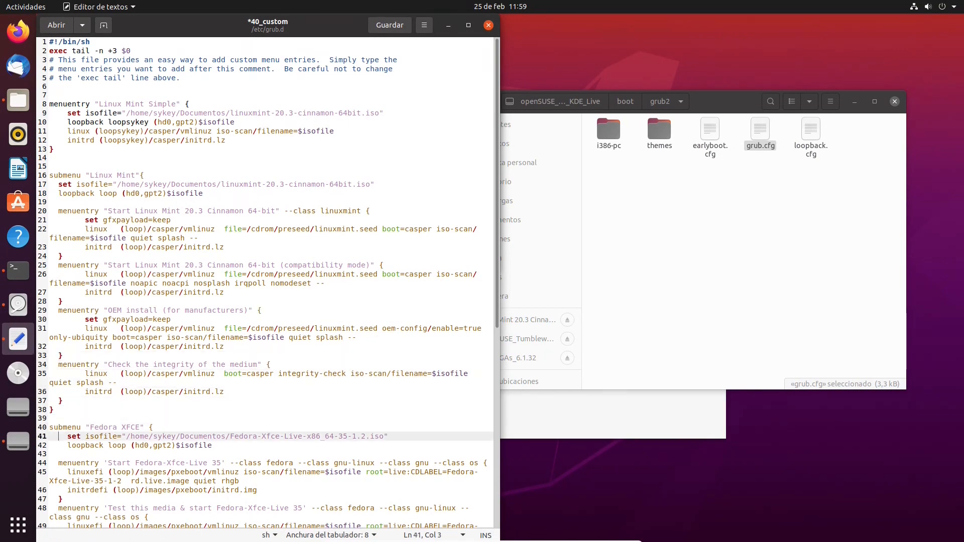
key(Down)
key(Down)
key(Down)
key(Down)
key(Down)
key(Down)
key(Down)
key(Down)
key(Down)
key(Down)
key(Down)
key(Down)
key(Down)
key(Down)
key(Down)
key(Down)
key(Down)
key(Down)
key(Down)
key(Down)
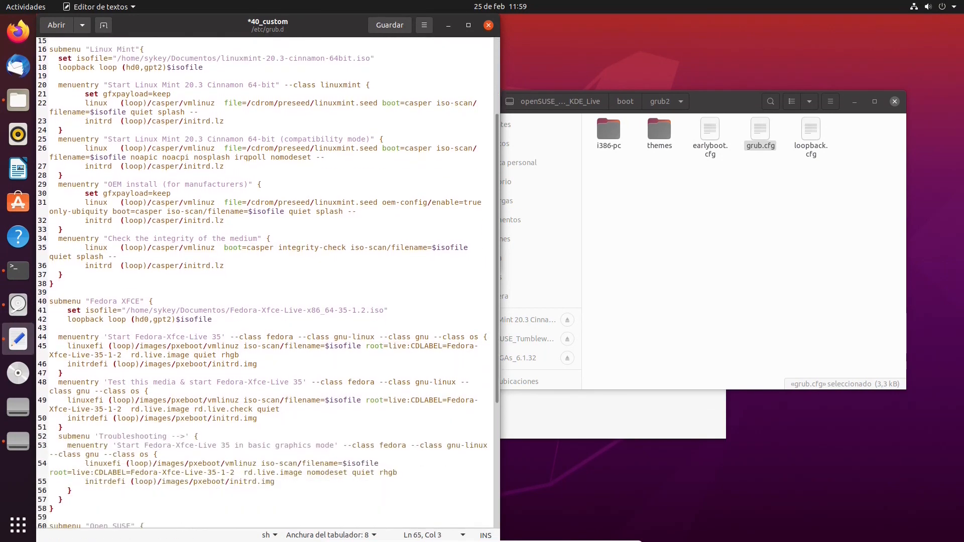
Review the "Open SUSE" submenu in 40_custom, highlighting initrd and (loop) in the initrd path on line 66
key(Up)
key(Up)
key(Up)
key(Up)
key(Up)
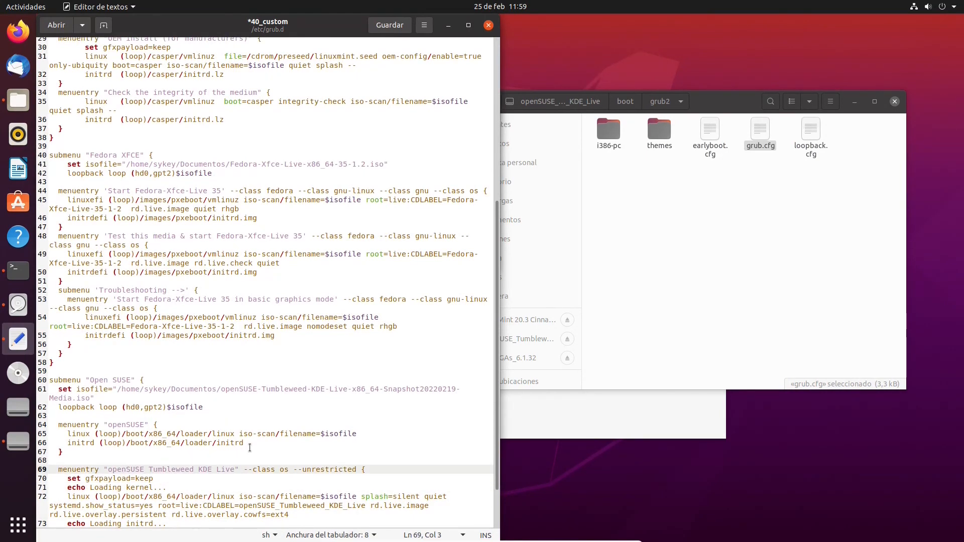
double_click(216, 444)
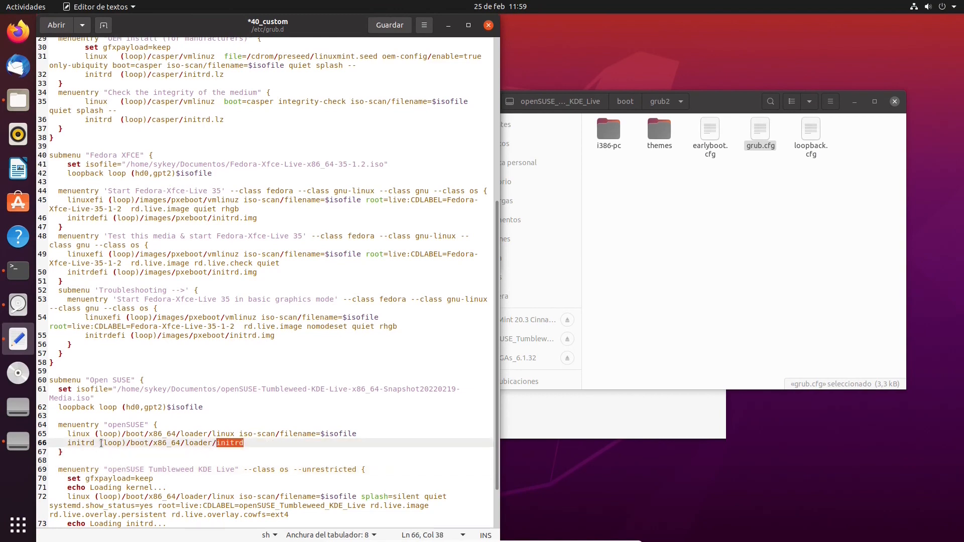
double_click(120, 444)
key(shift+Right)
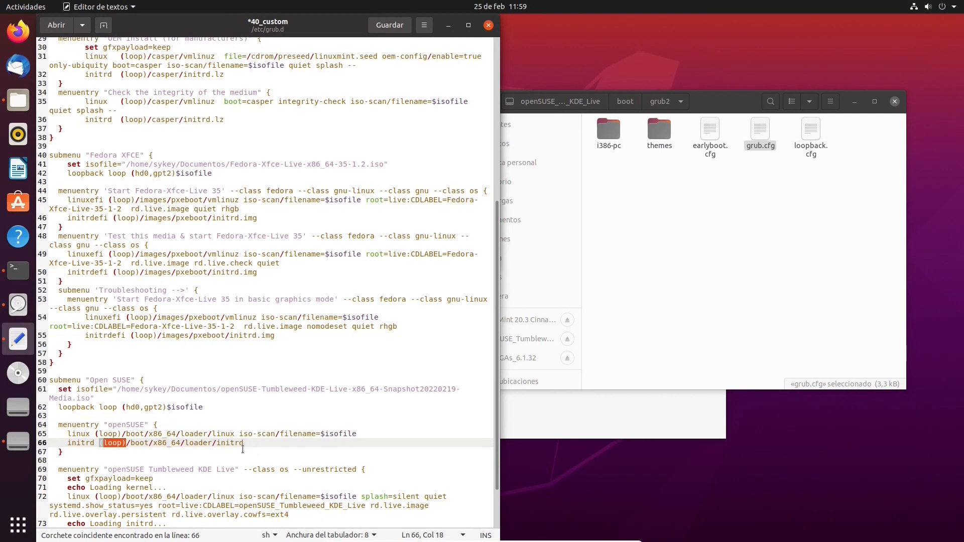
Save and close 40_custom, and regenerate the GRUB configuration with sudo update-grub
click(390, 26)
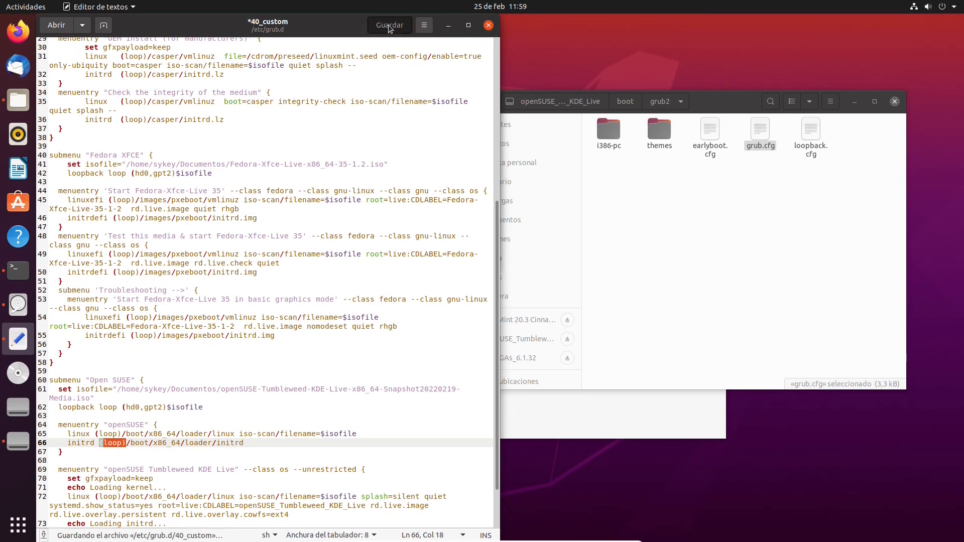
click(489, 25)
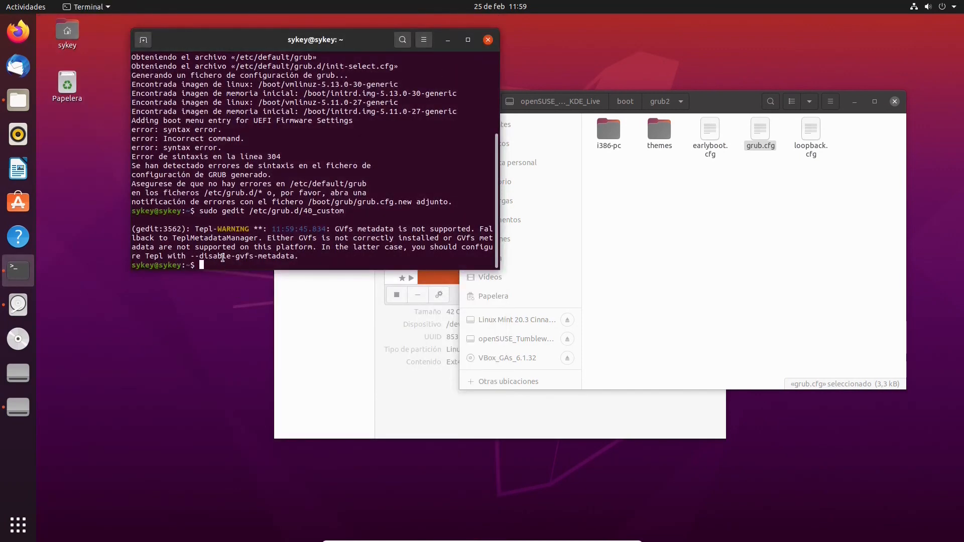
key(Up)
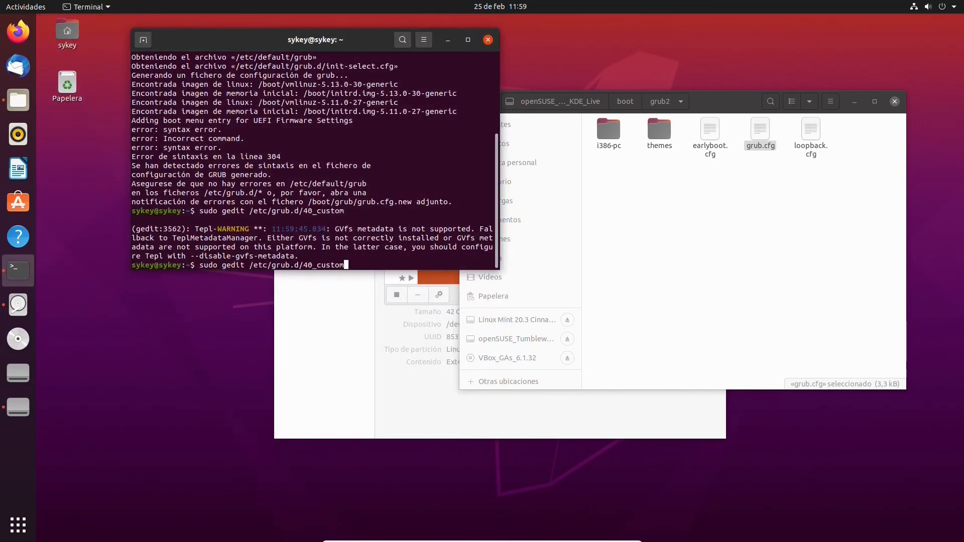
key(Up)
key(Return)
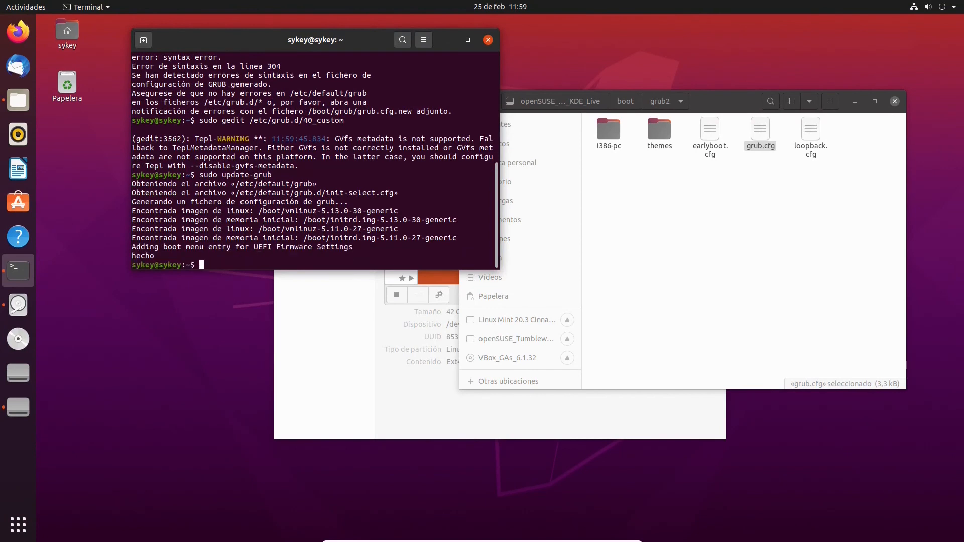
Recall the earlier restart command in the terminal and run it to reboot the machine
key(Up)
key(Up)
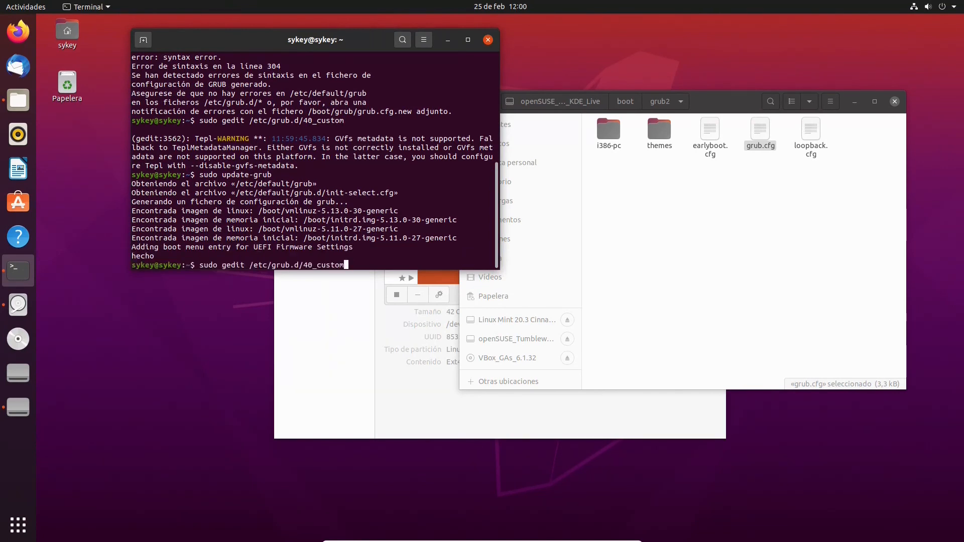
key(Down)
key(Up)
key(Up)
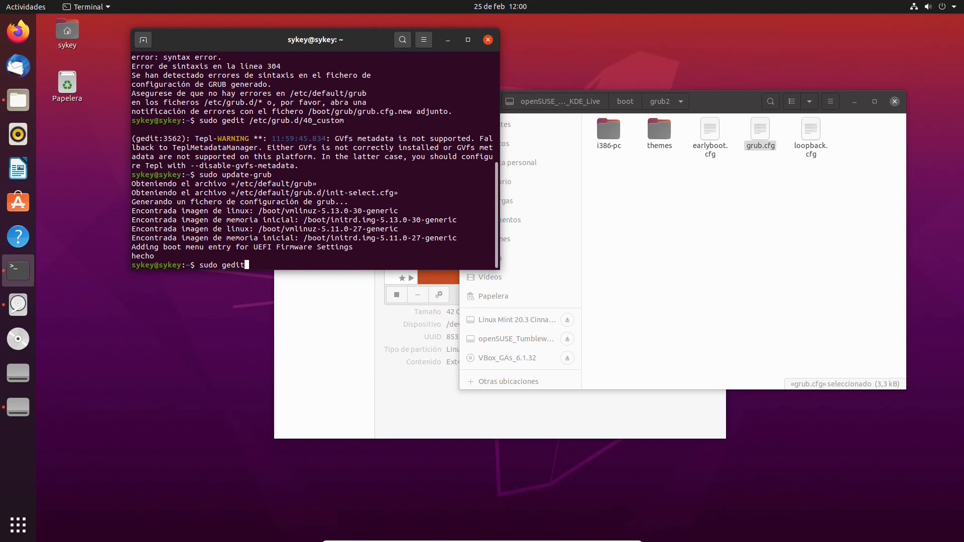
key(Up)
key(Return)
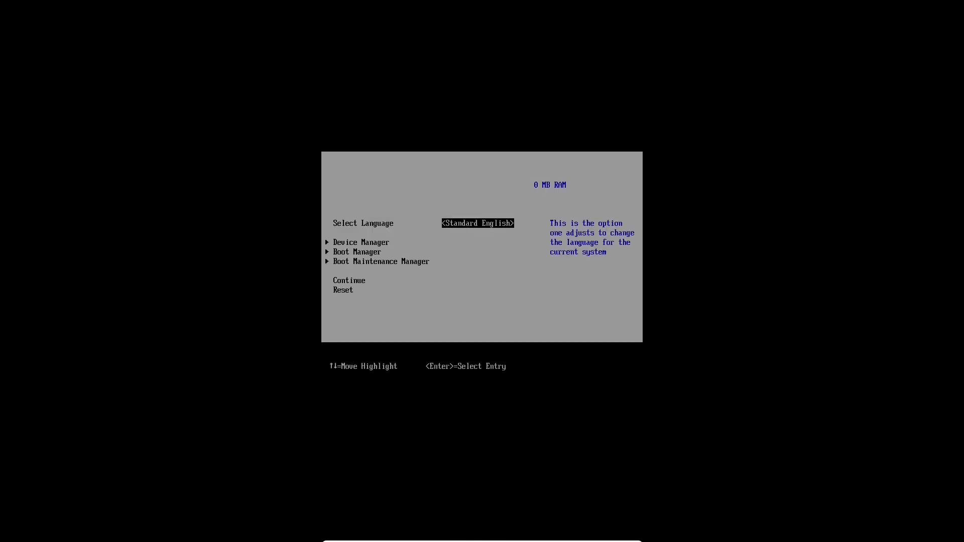
Choose Continue in the firmware setup screen to proceed to the GRUB boot menu
key(Down)
key(Down)
key(Down)
key(Down)
key(Return)
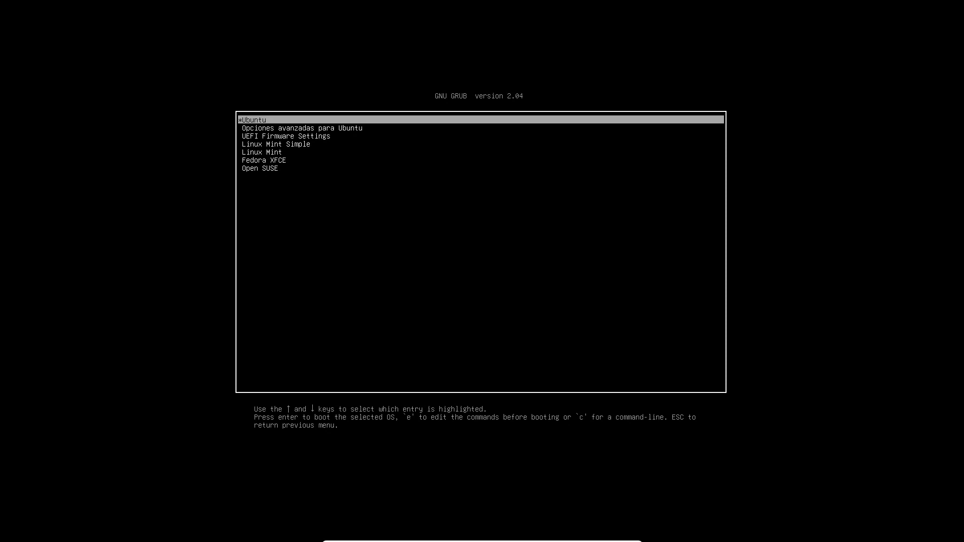
Look through the main GRUB menu entries from "Ubuntu" down to "Linux Mint"
key(Down)
key(Up)
key(Down)
key(Up)
key(Down)
key(Down)
key(Down)
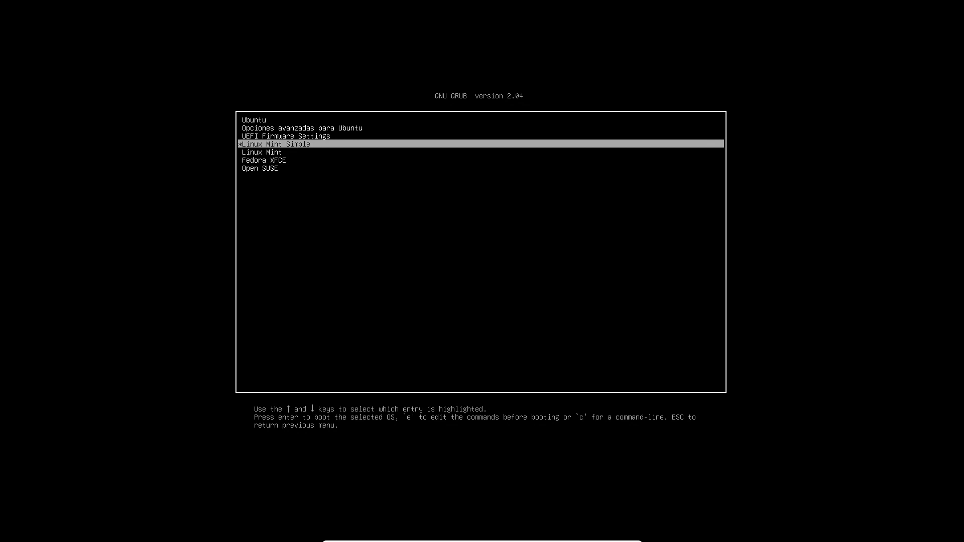
key(Down)
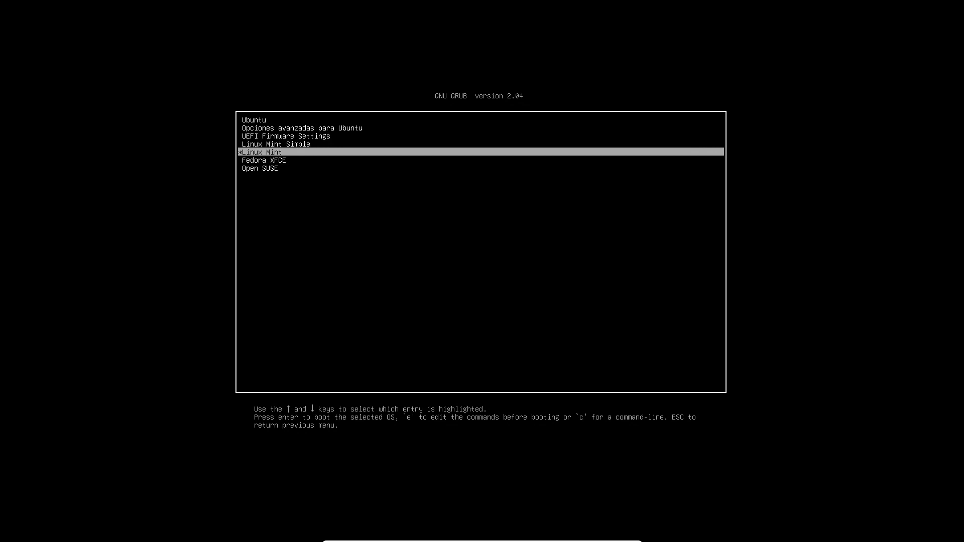
Open the "Linux Mint" submenu, look through its boot entries and return to the main GRUB menu
key(Return)
key(Down)
key(Down)
key(Down)
key(Up)
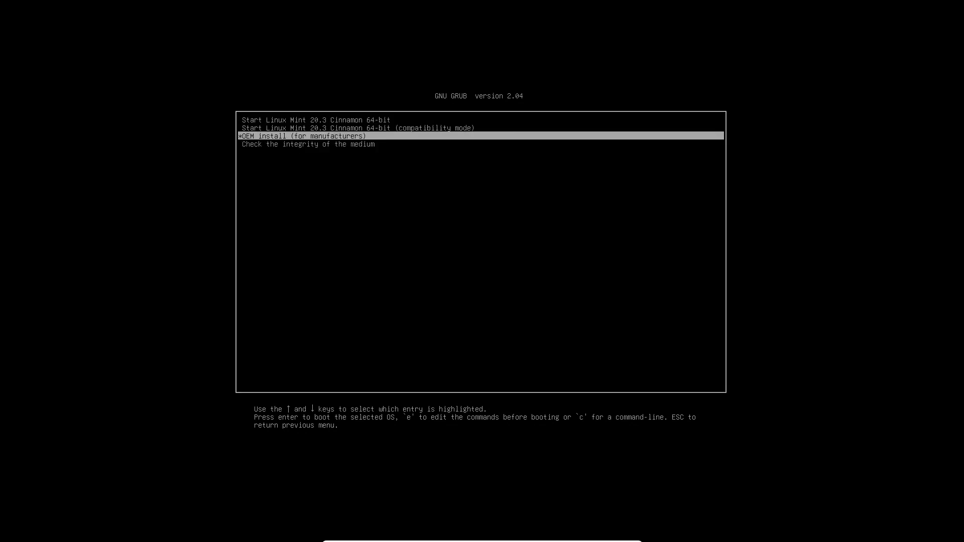
key(Up)
key(Down)
key(Up)
key(Up)
key(Down)
key(Down)
key(Down)
key(Escape)
Inspect the "Fedora XFCE" submenu and its nested "Troubleshooting -->" submenu, and return to the main GRUB menu
key(Down)
key(Down)
key(Down)
key(Down)
key(Down)
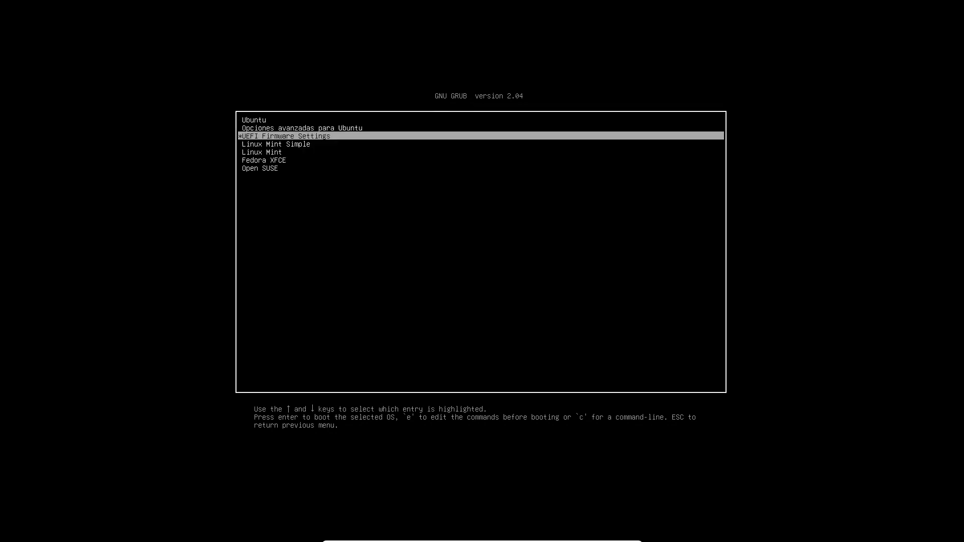
key(Return)
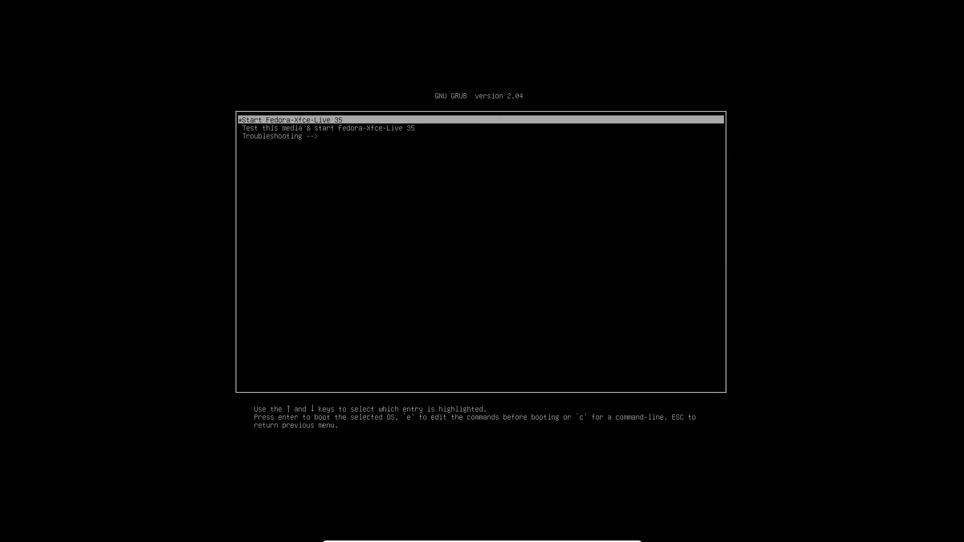
key(Down)
key(Down)
key(Return)
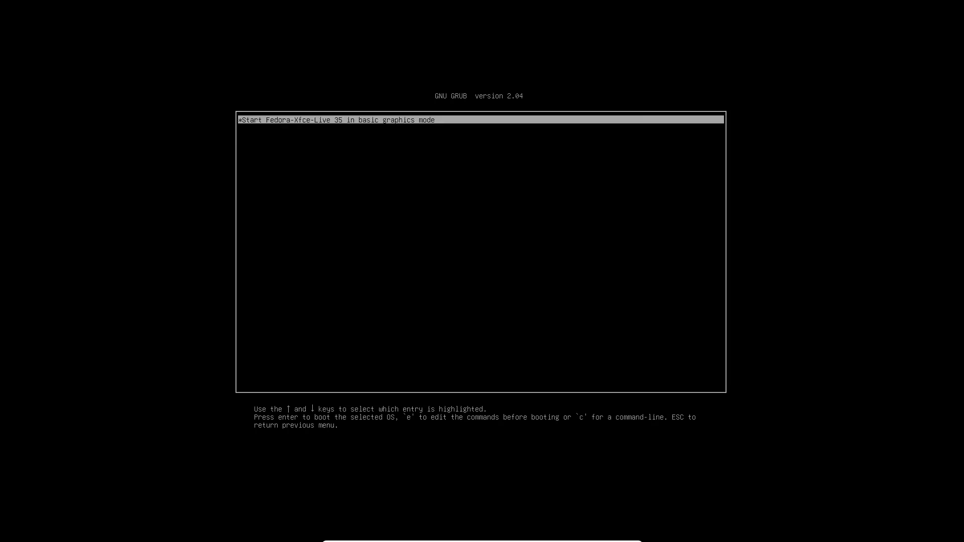
key(Escape)
key(Escape)
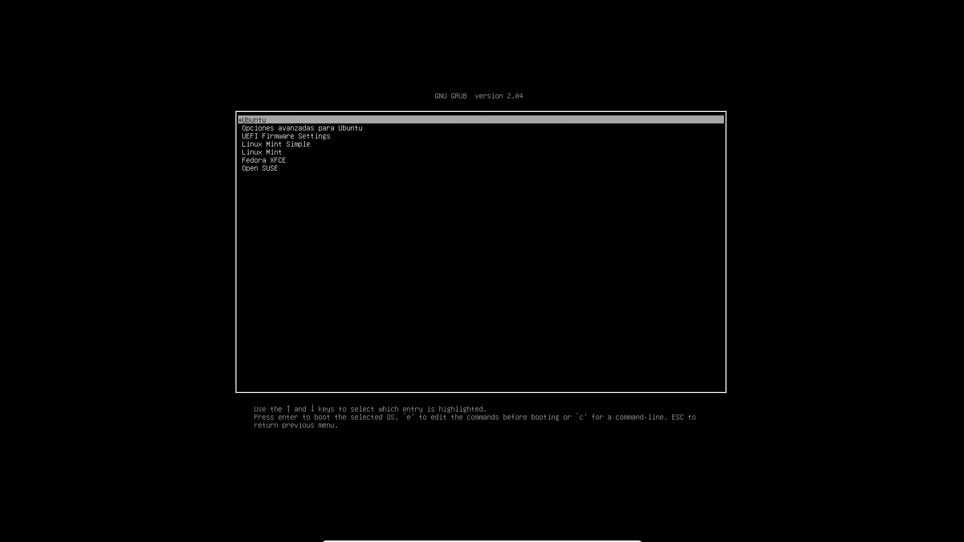
Open the "Open SUSE" submenu from the main GRUB menu
key(Down)
key(Down)
key(Down)
key(Down)
key(Down)
key(Down)
key(Return)
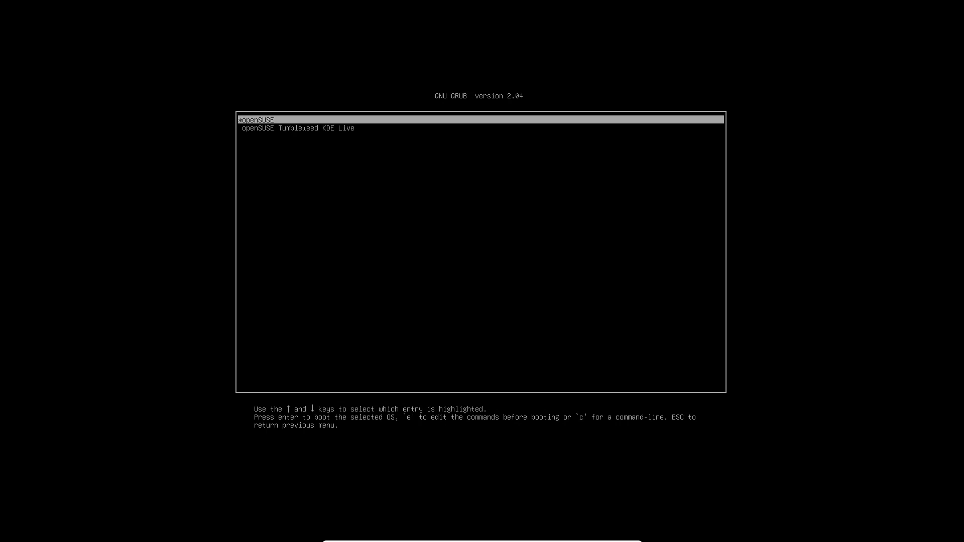
View the boot commands of the "openSUSE" entry, and open those of "openSUSE Tumbleweed KDE Live" in the GRUB editor
key(e)
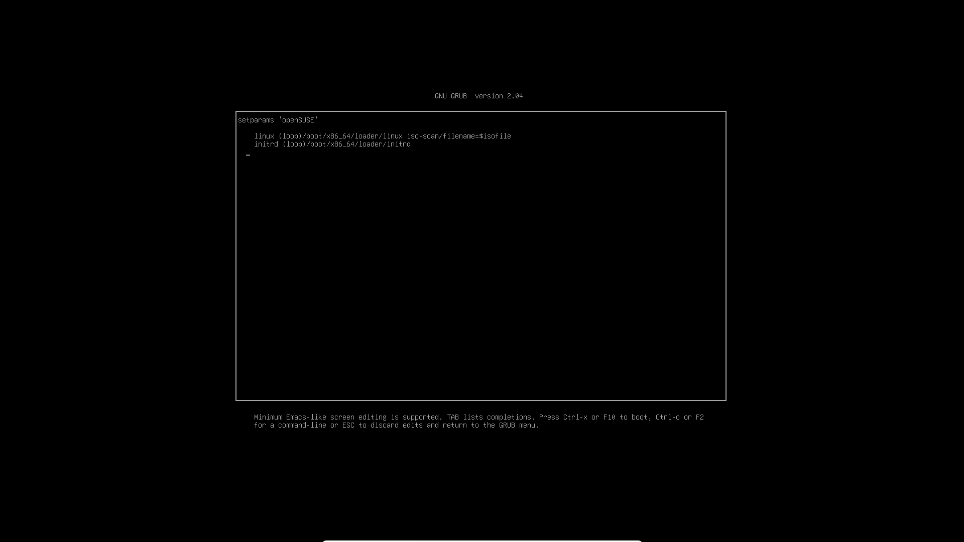
key(Escape)
key(Down)
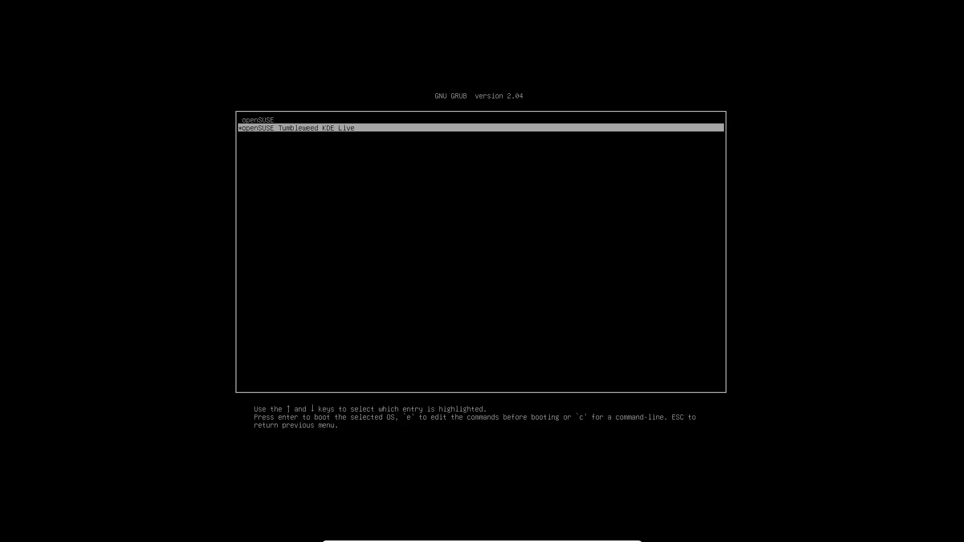
key(e)
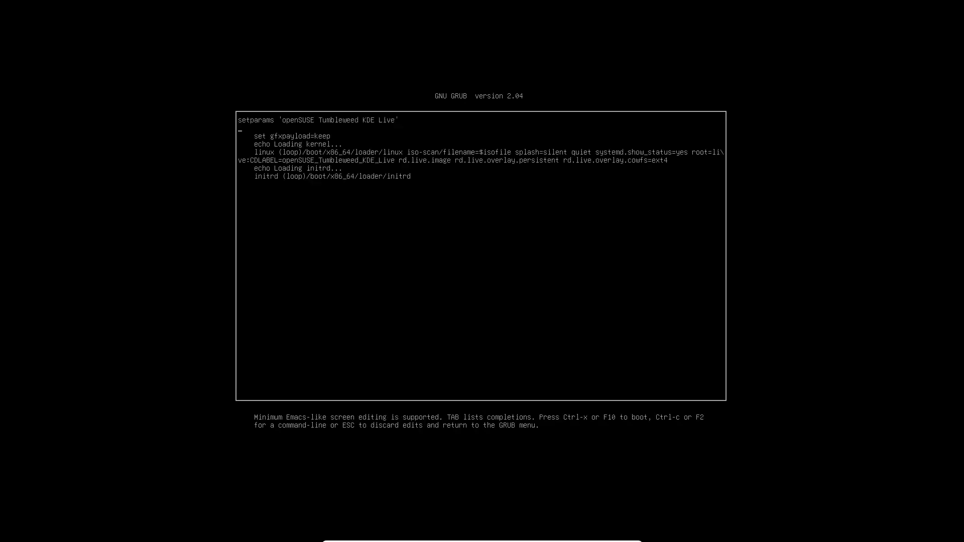